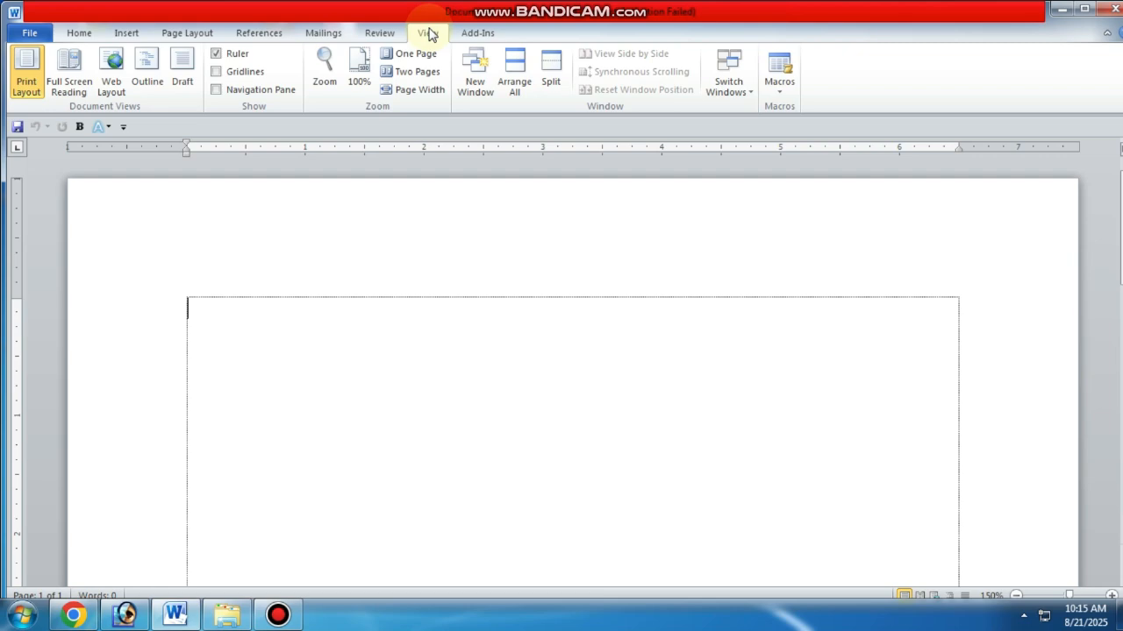
- Start recording a macro named Macro1 for all documents, with Ctrl+F1 assigned as its keyboard shortcut
click(780, 98)
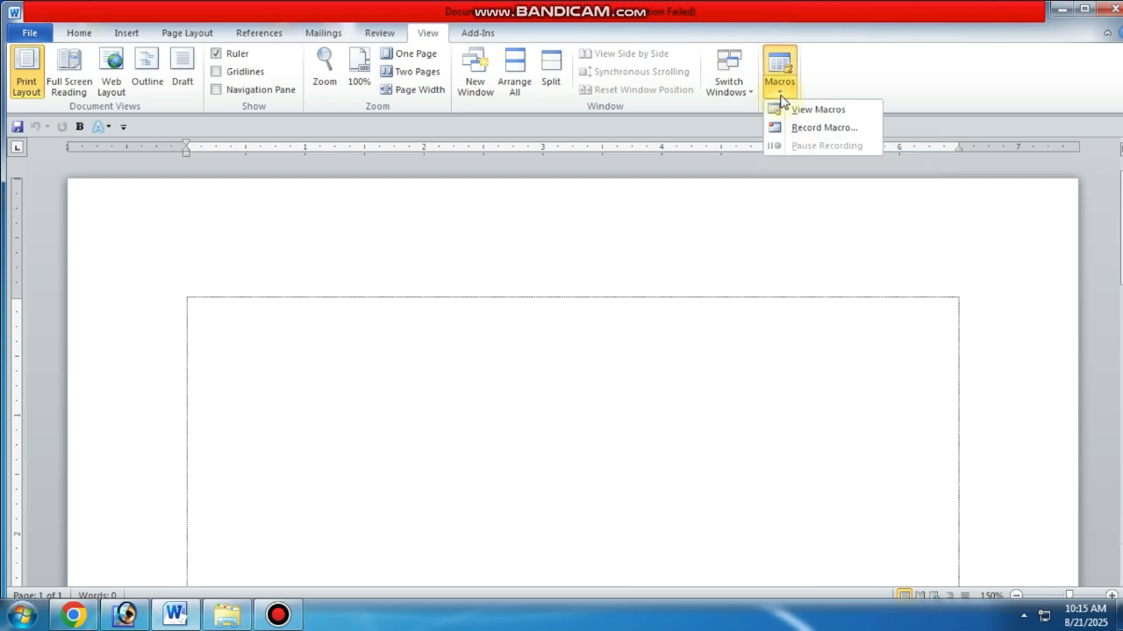
click(825, 128)
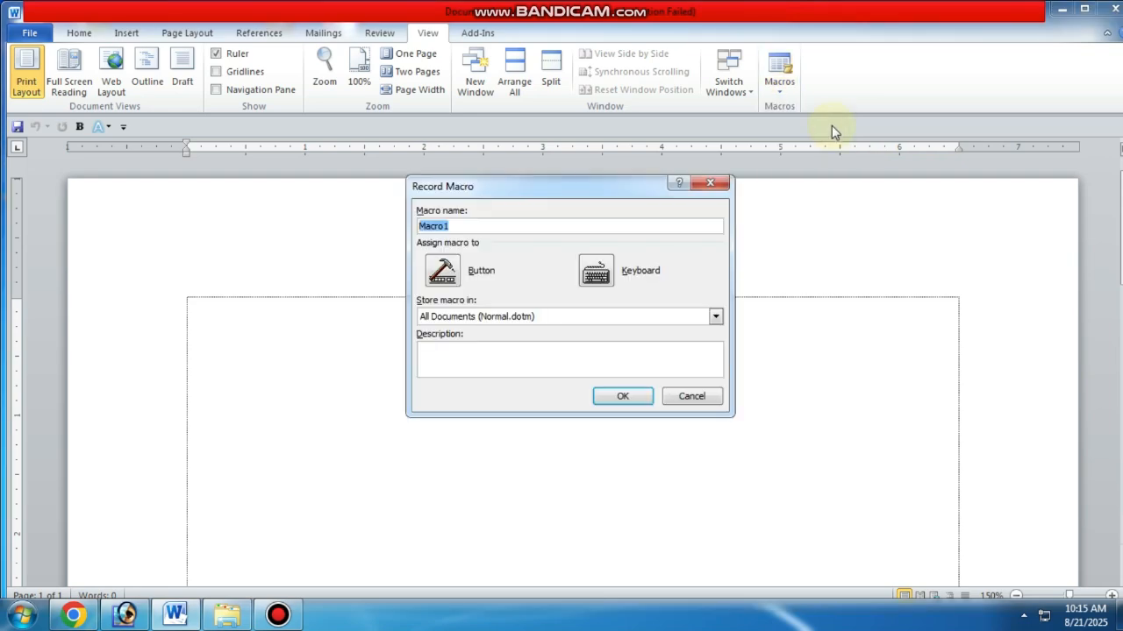
drag(423, 226, 466, 225)
click(461, 226)
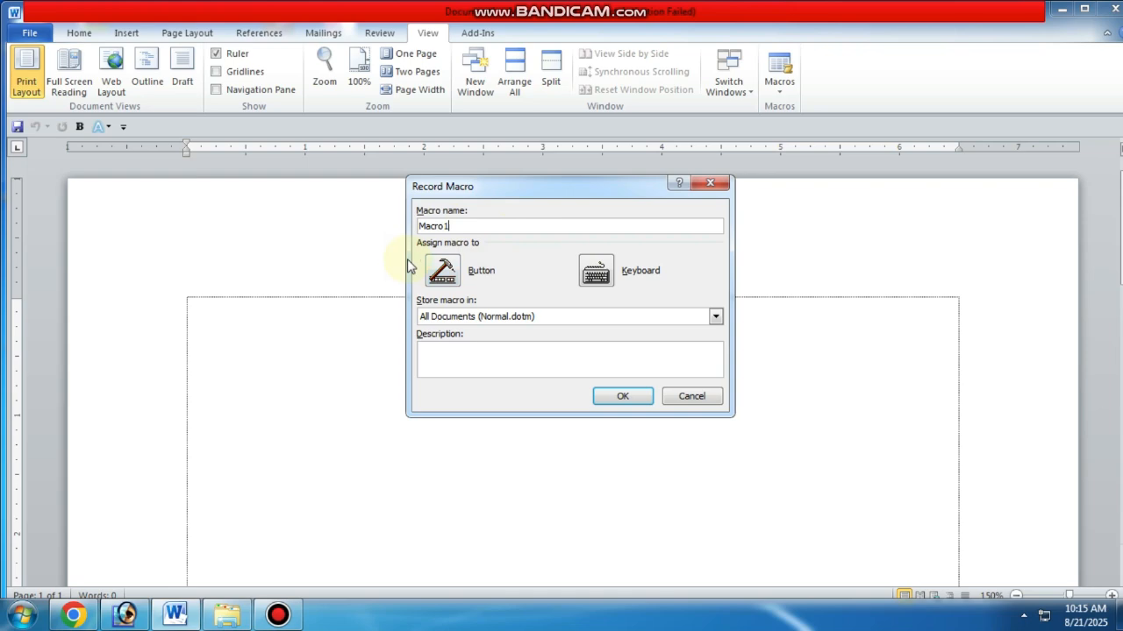
click(604, 279)
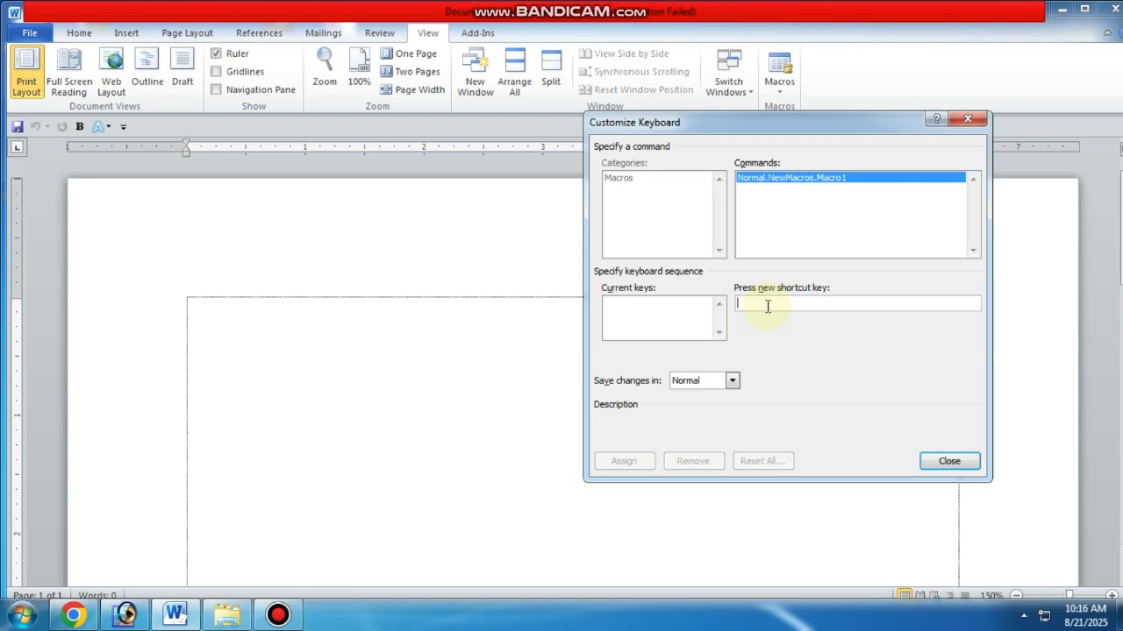
key(ctrl+F1)
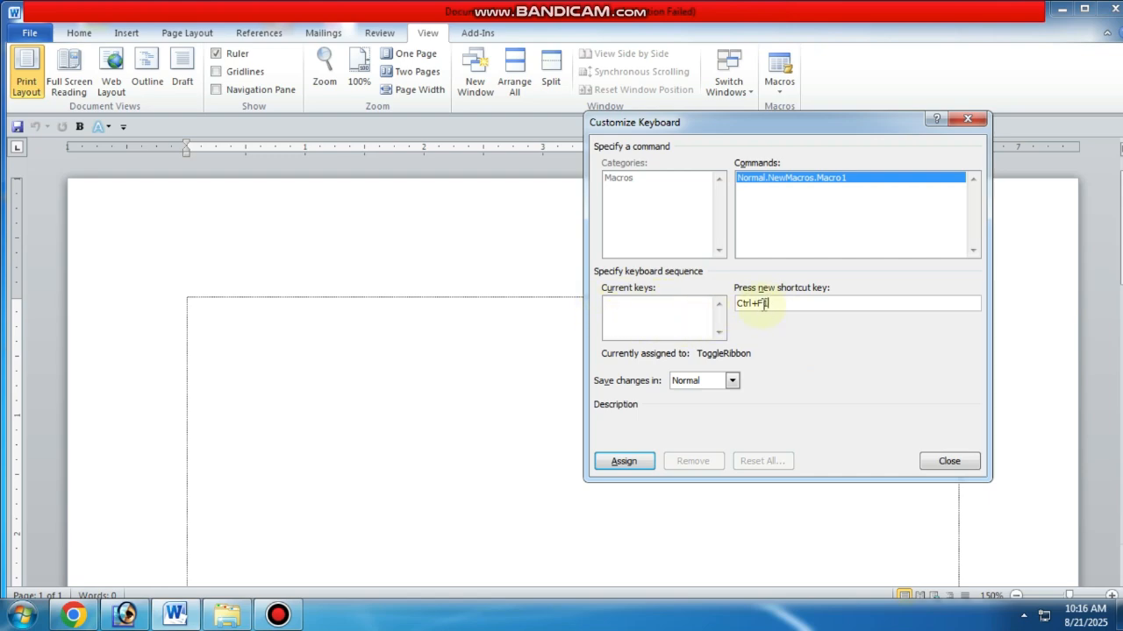
click(643, 465)
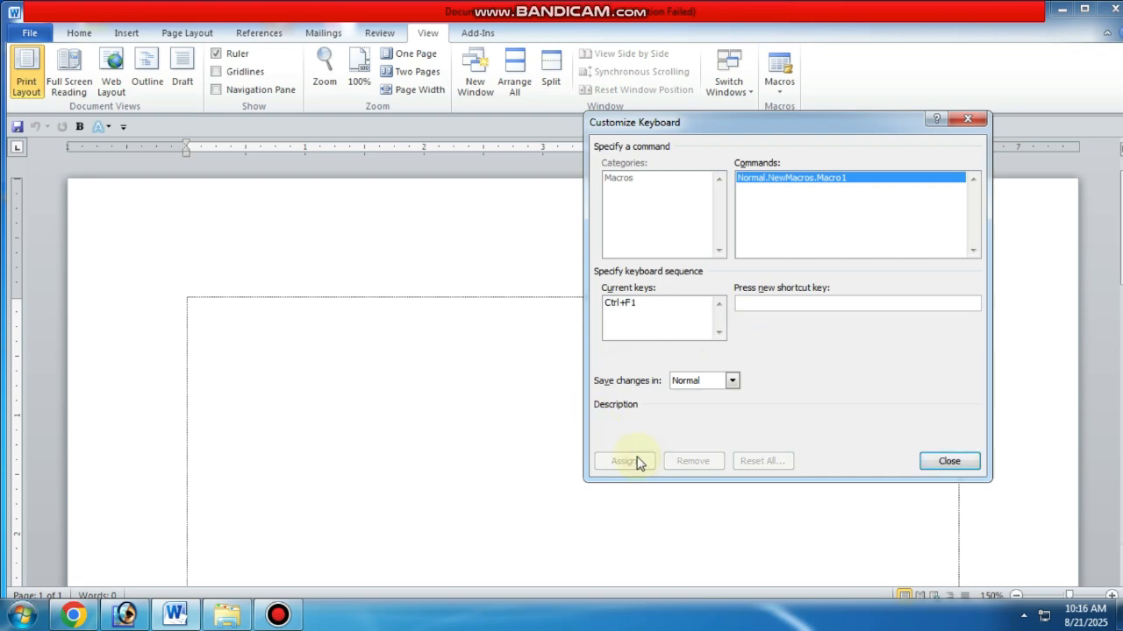
click(959, 462)
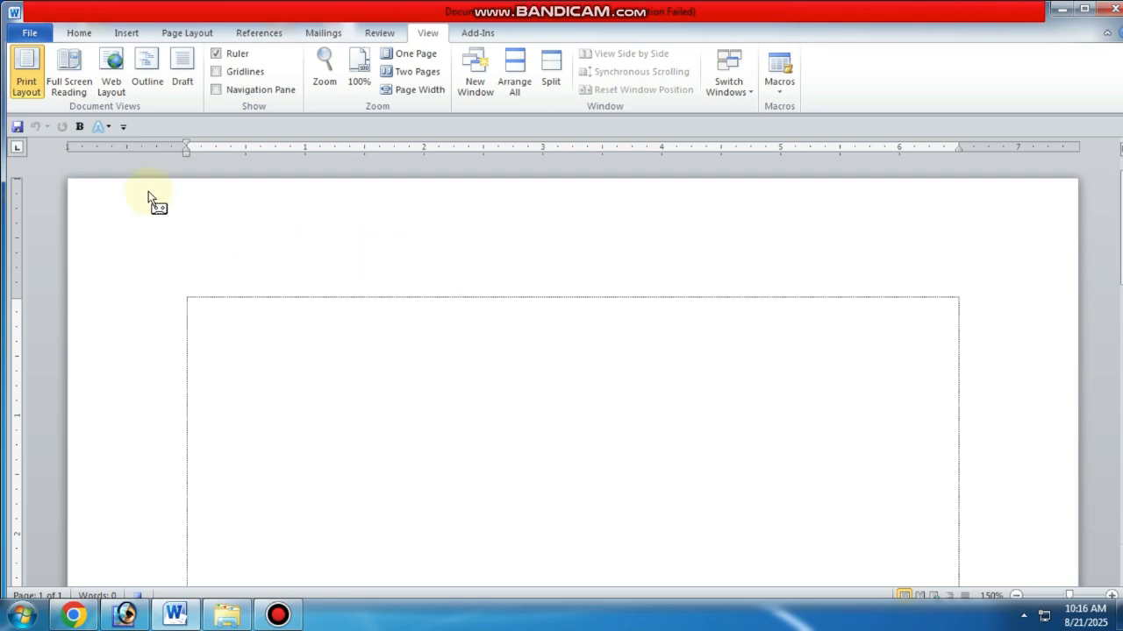
- Record a font change to SutonnyMJ in the macro and stop the recording
click(79, 33)
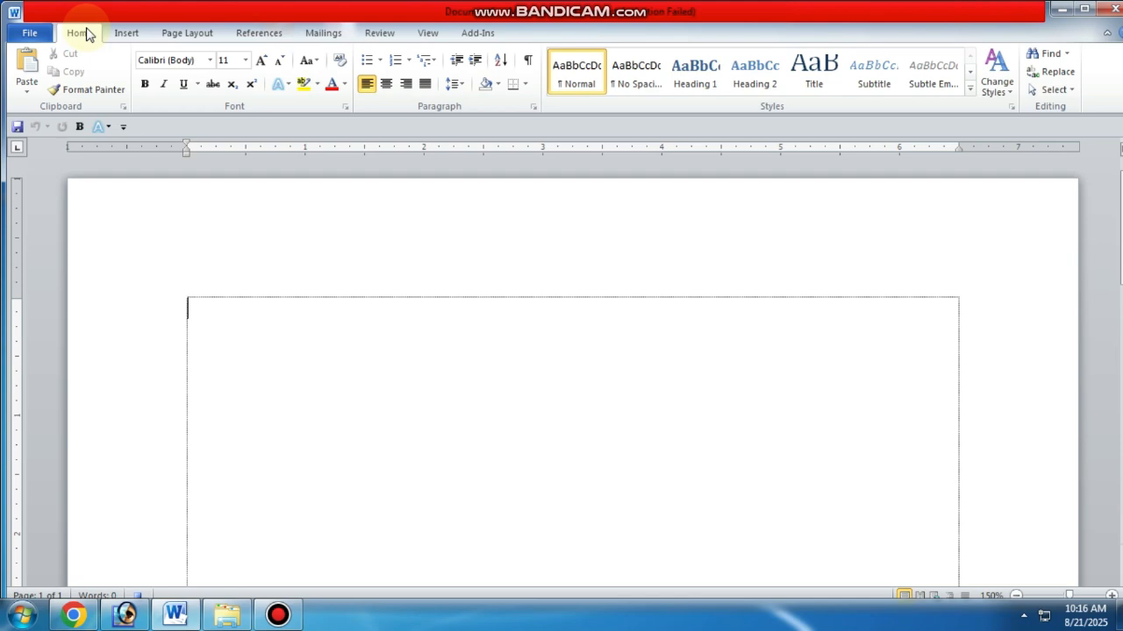
click(211, 62)
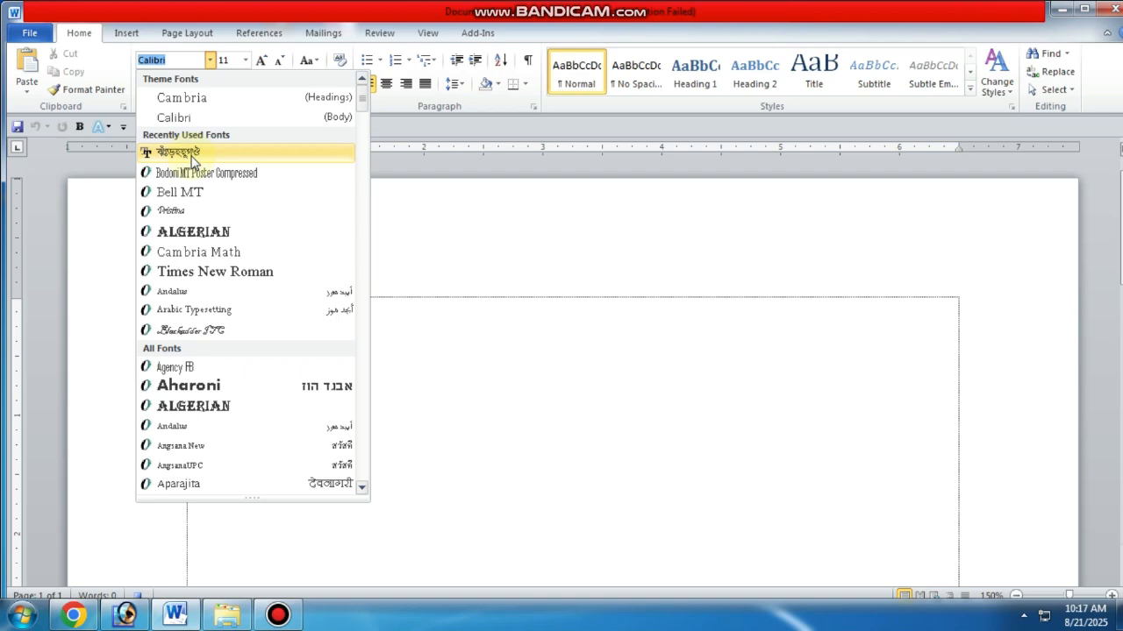
click(184, 153)
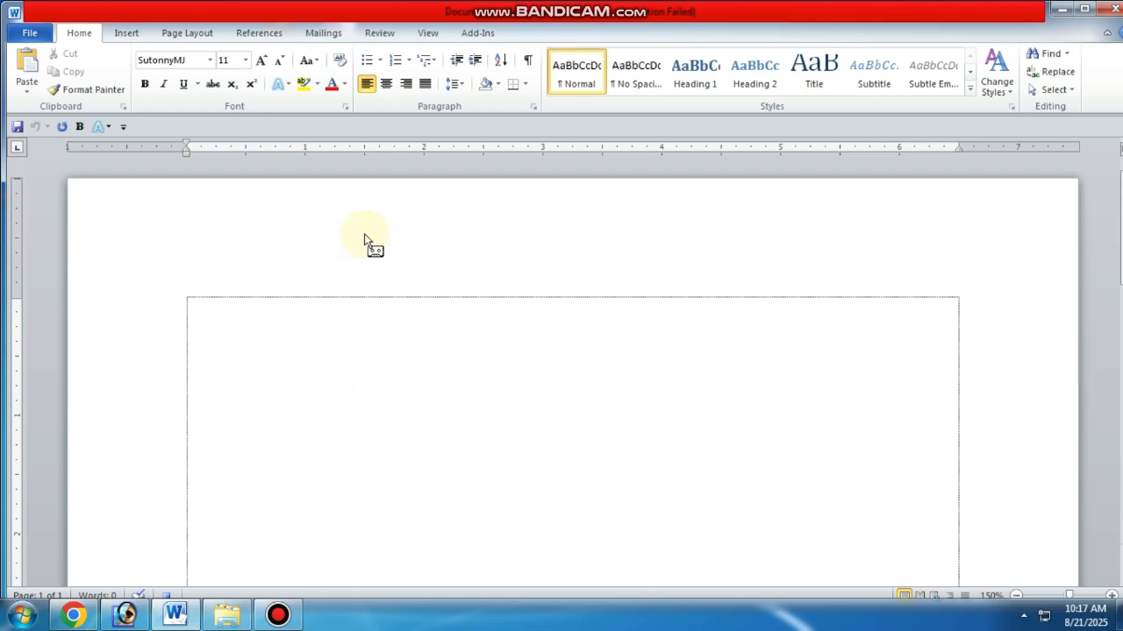
click(427, 35)
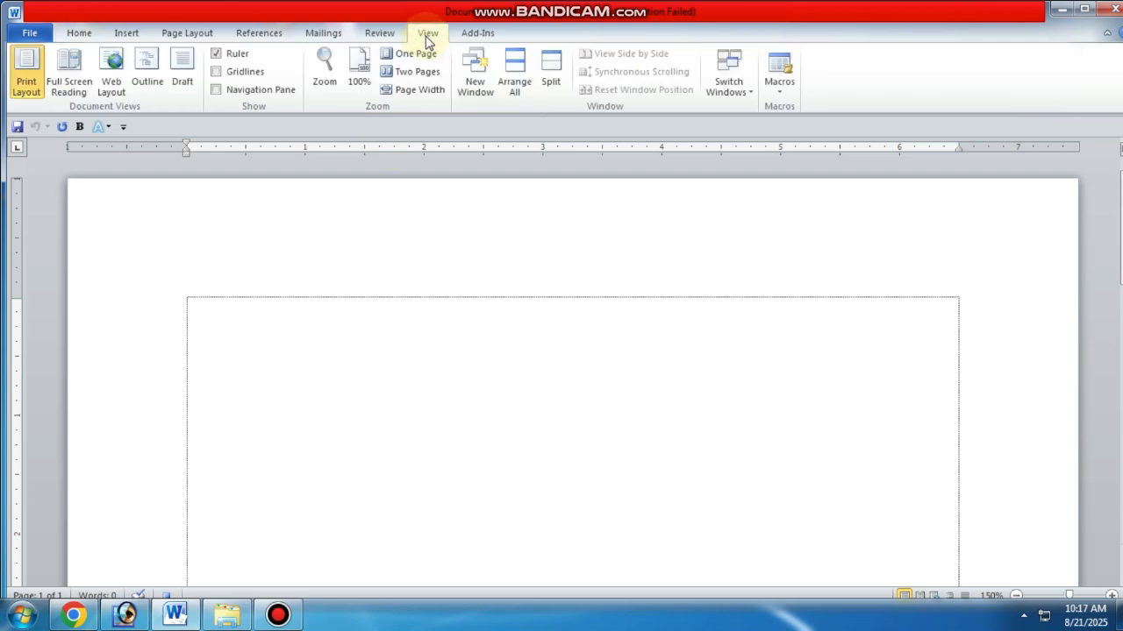
click(775, 95)
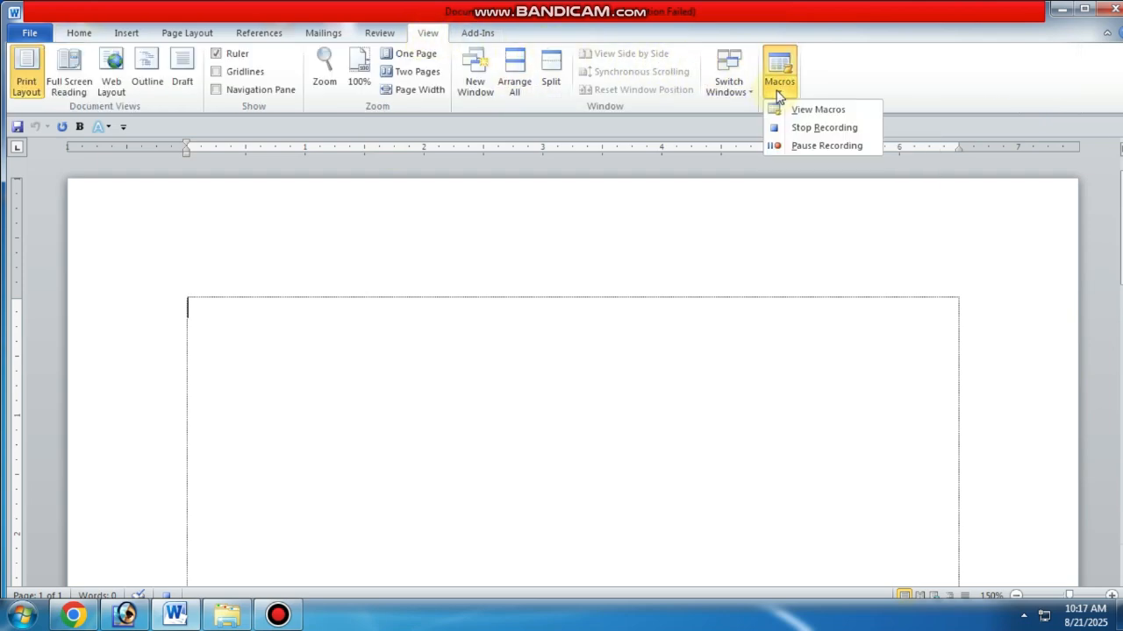
click(805, 129)
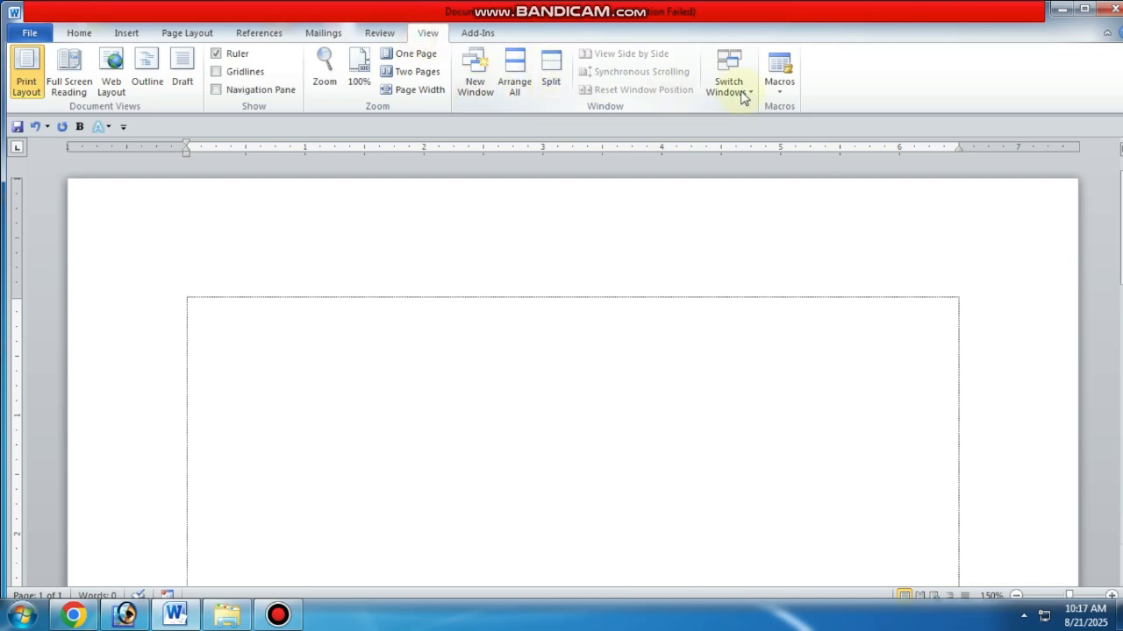
- Start recording a second macro named Macro2 for all documents, with Ctrl+F2 assigned as its keyboard shortcut
click(783, 98)
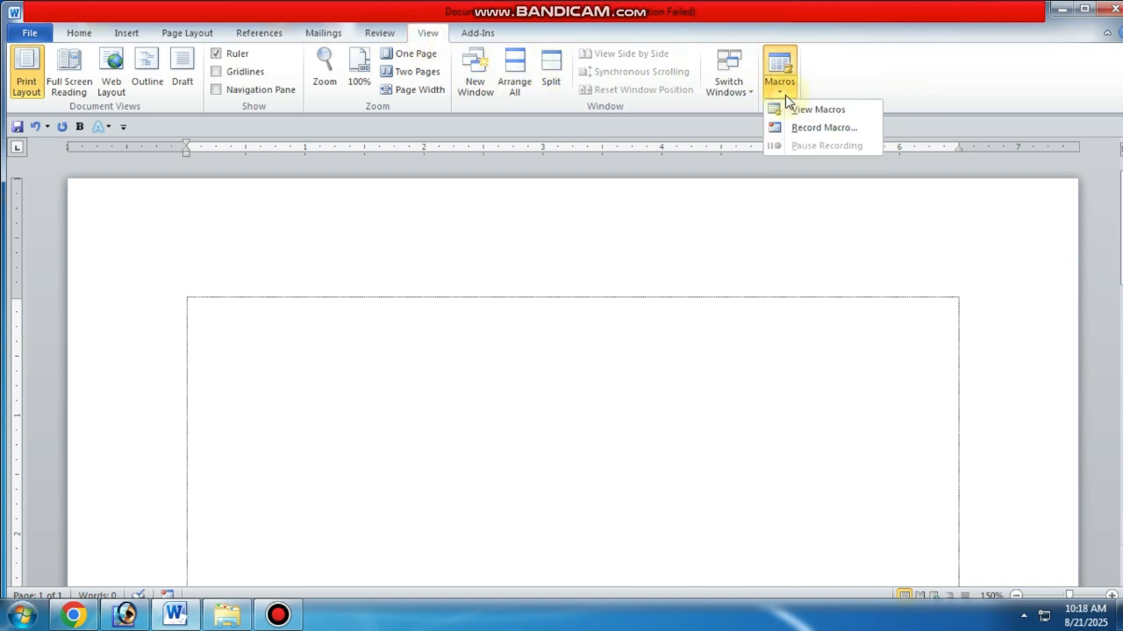
click(827, 131)
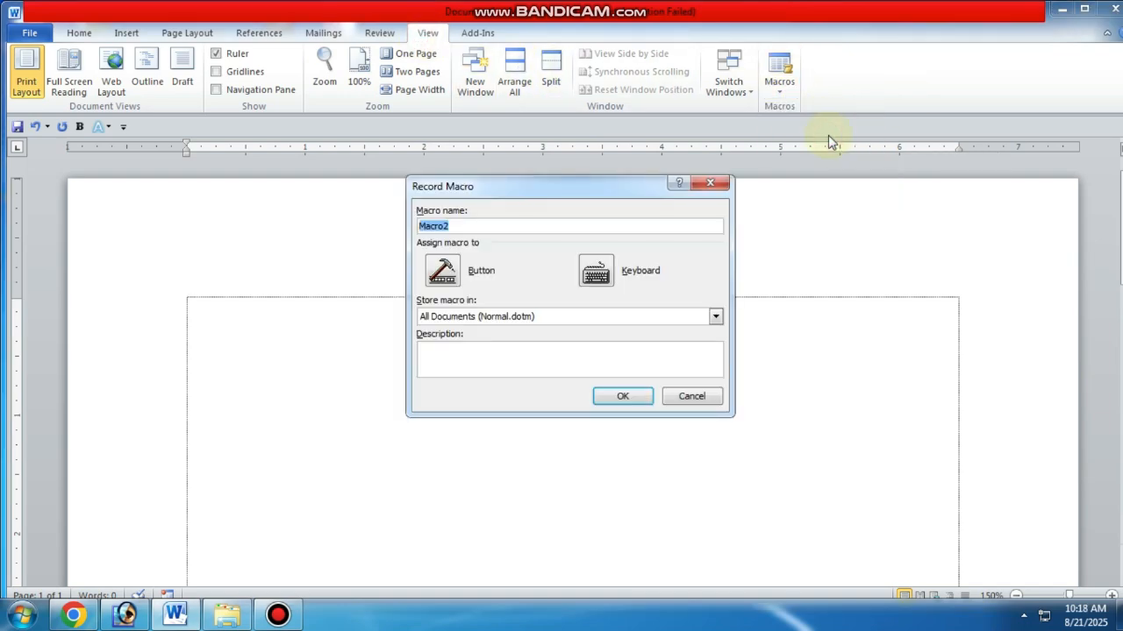
click(456, 224)
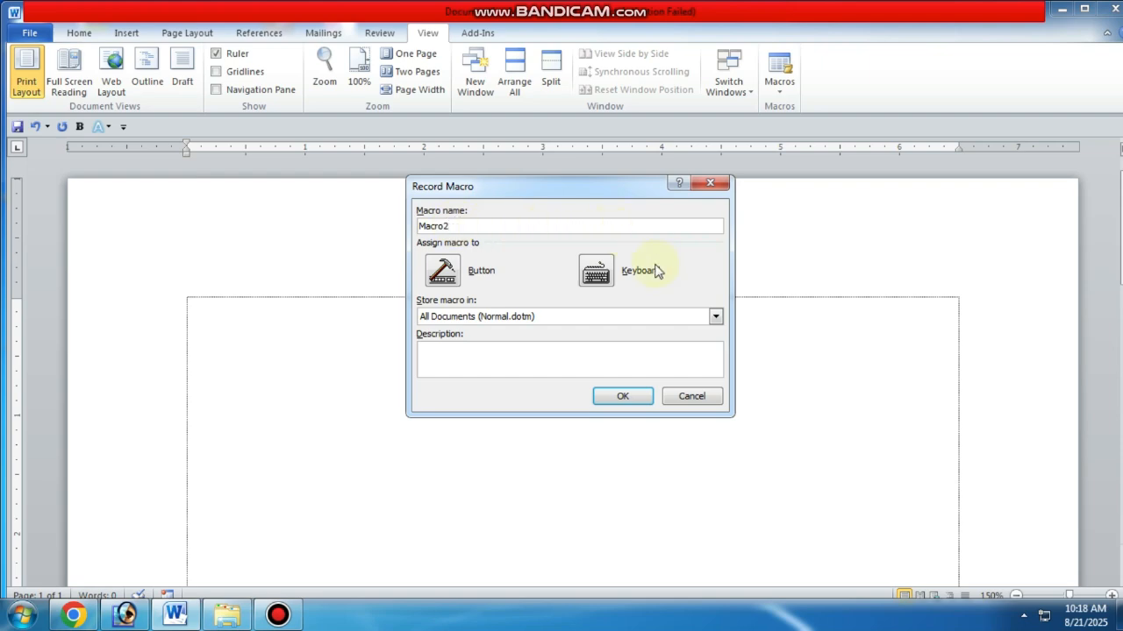
click(595, 275)
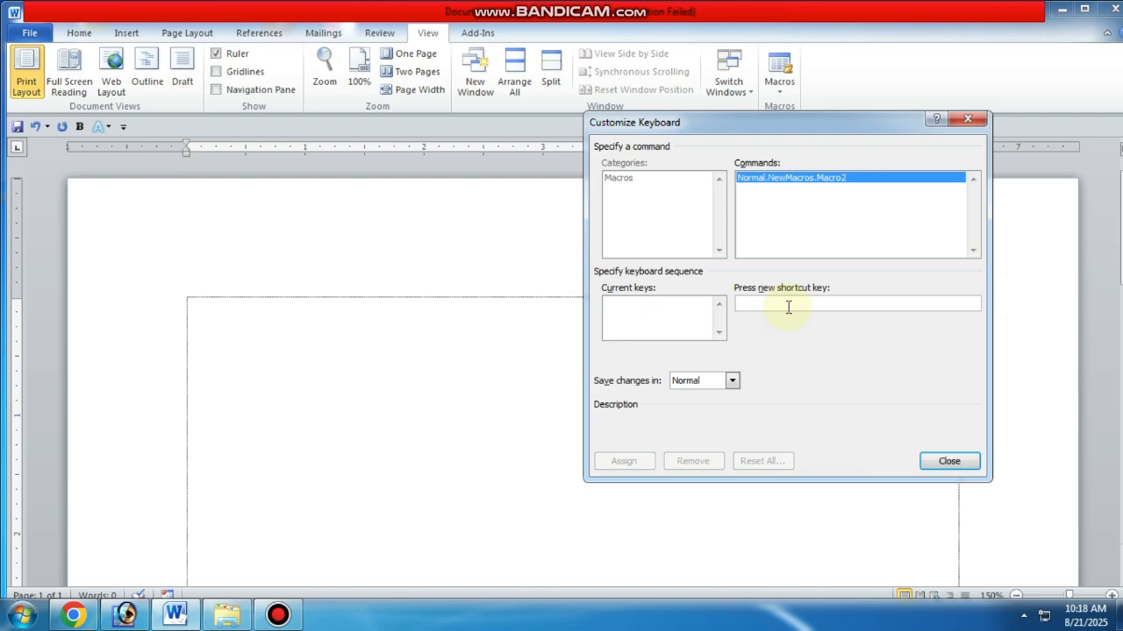
key(ctrl+F2)
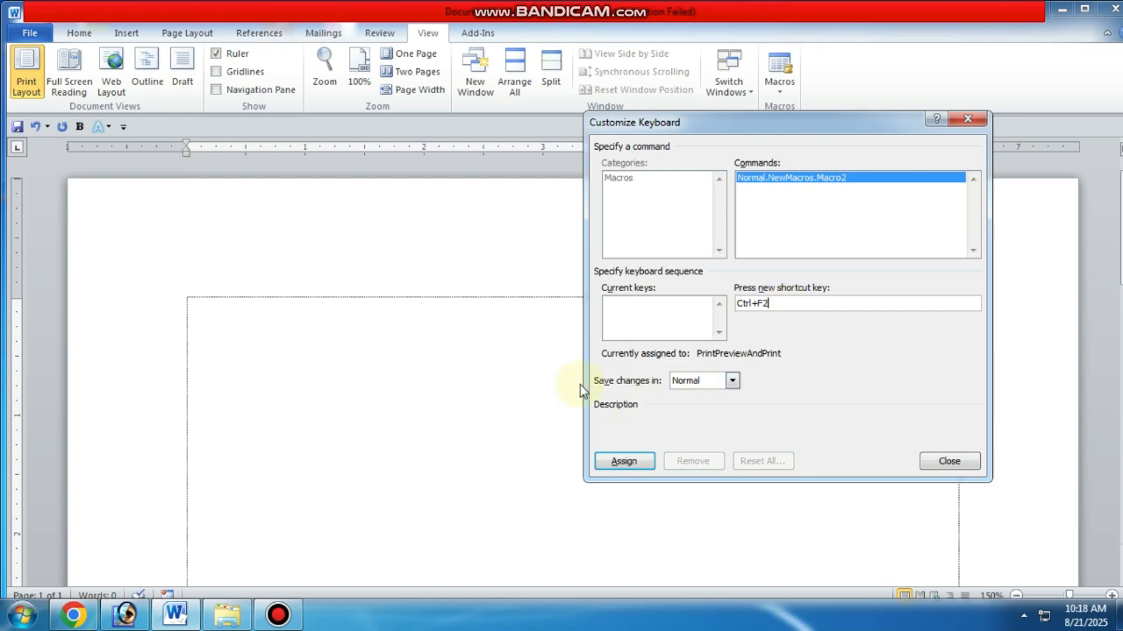
click(633, 463)
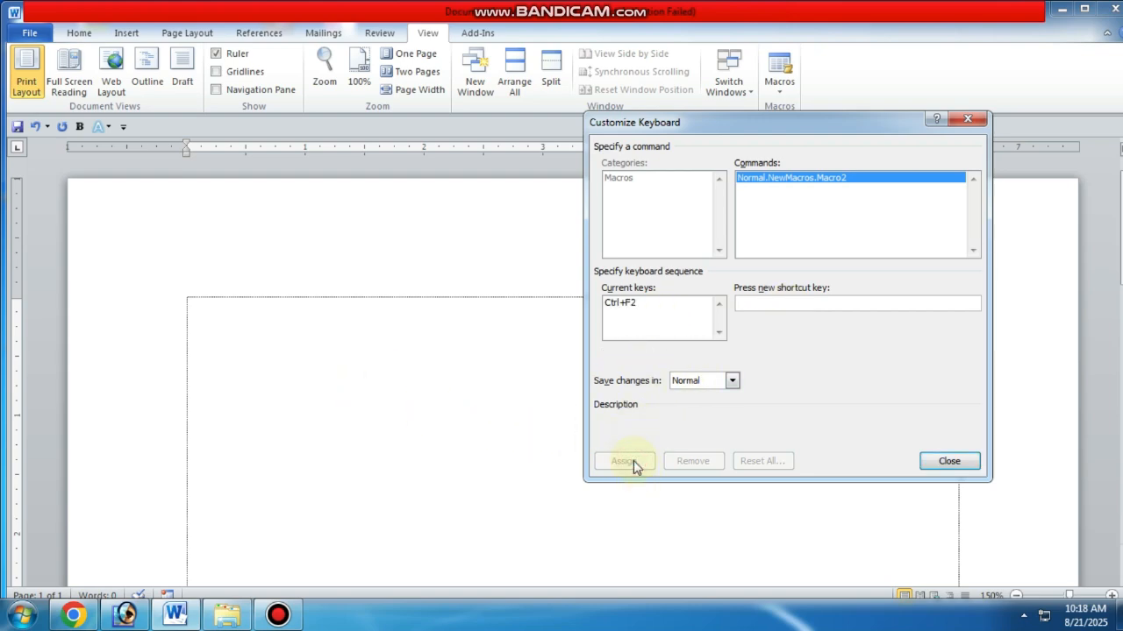
click(957, 463)
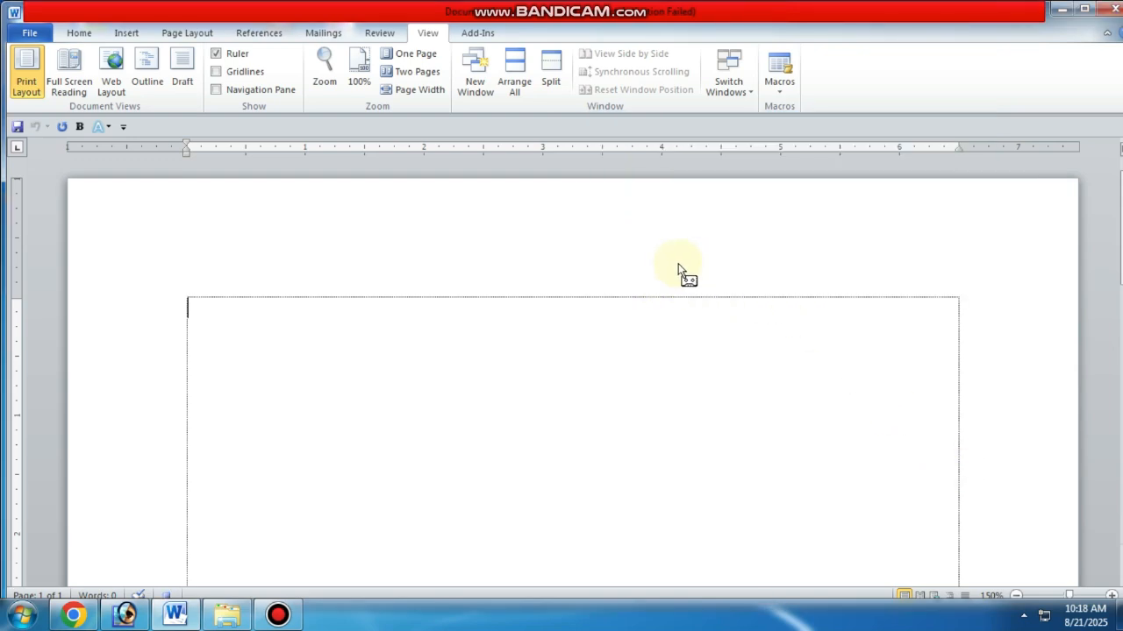
- Record a font change to Times New Roman in the second macro and stop the recording
click(79, 33)
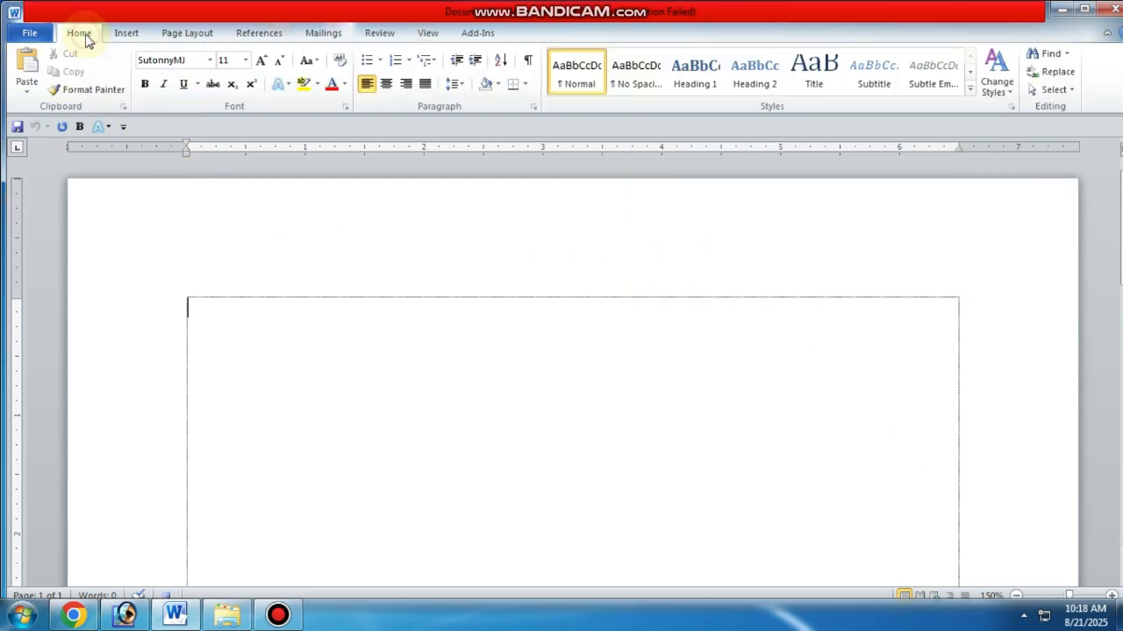
click(209, 60)
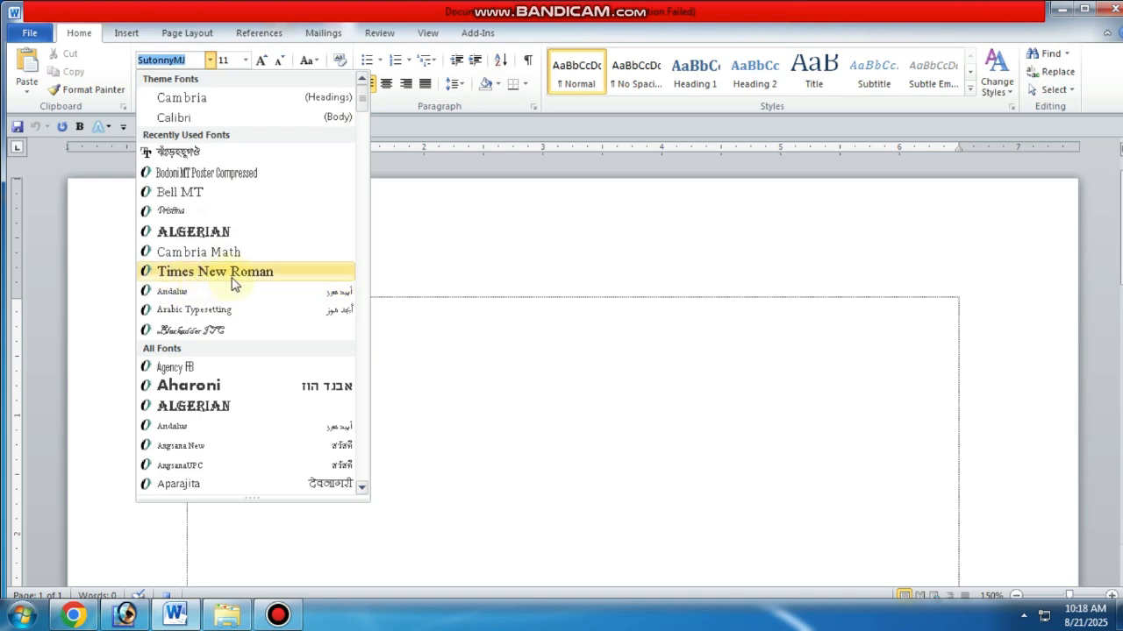
click(233, 275)
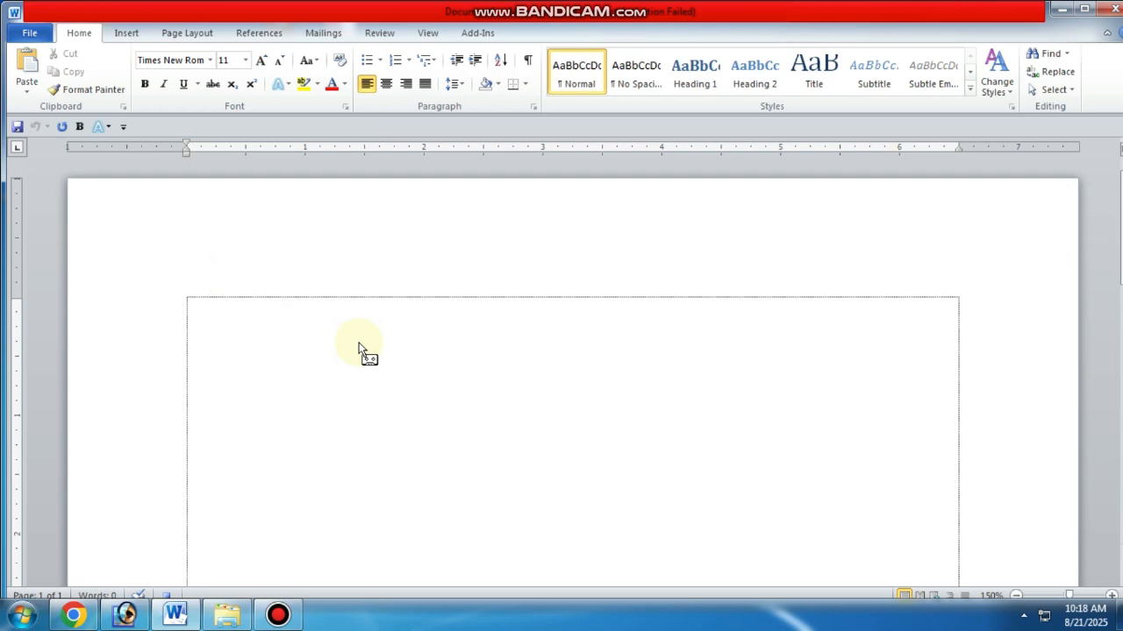
click(428, 35)
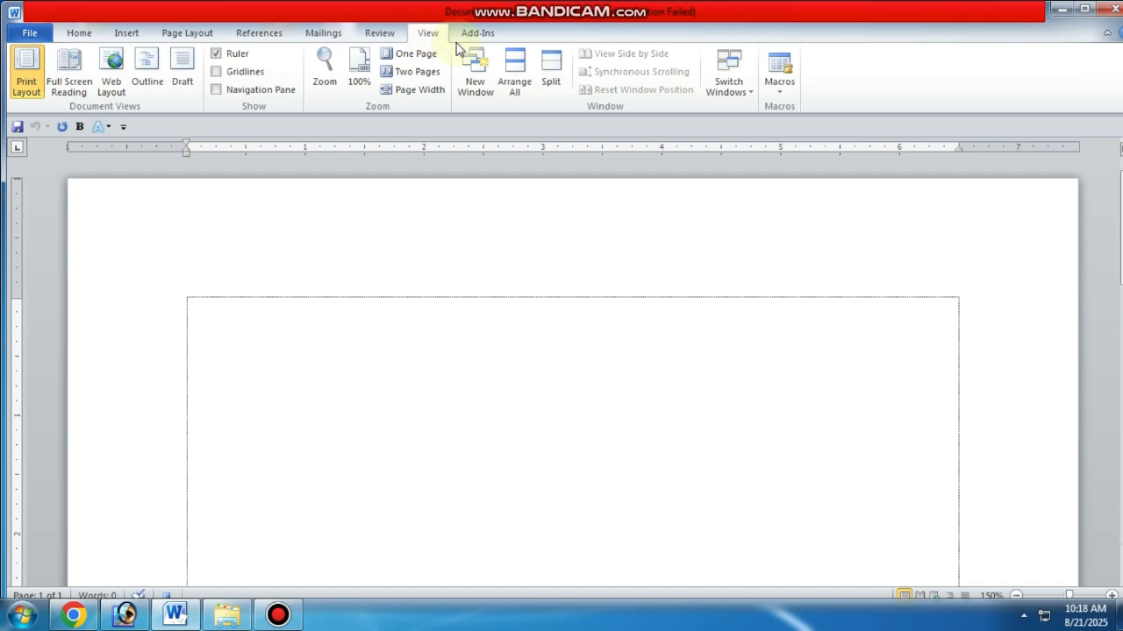
click(777, 88)
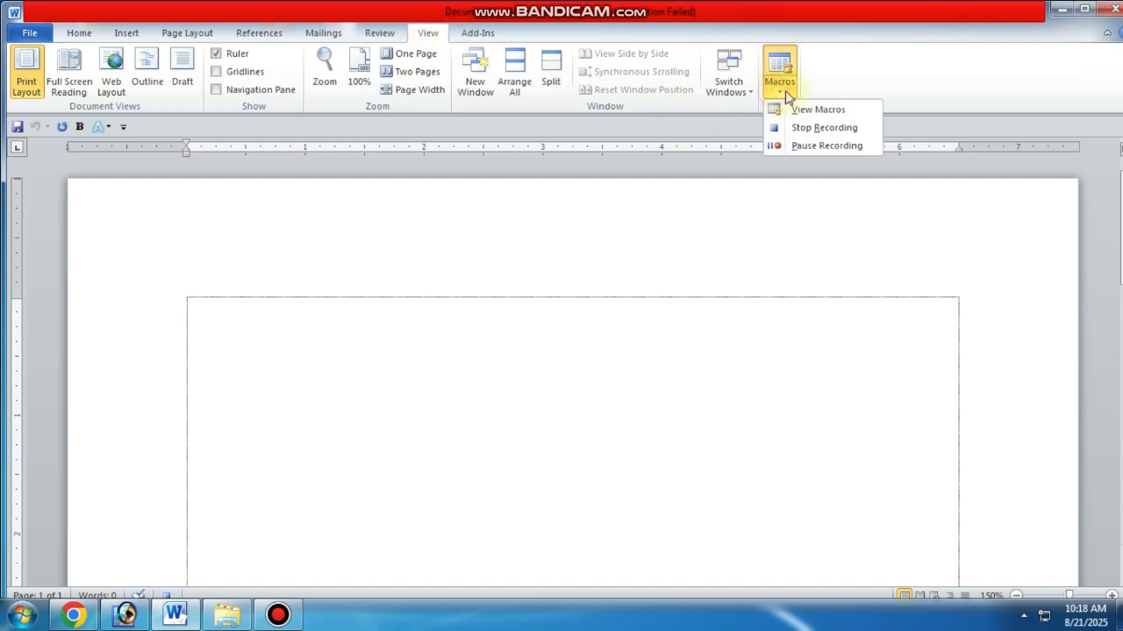
click(828, 130)
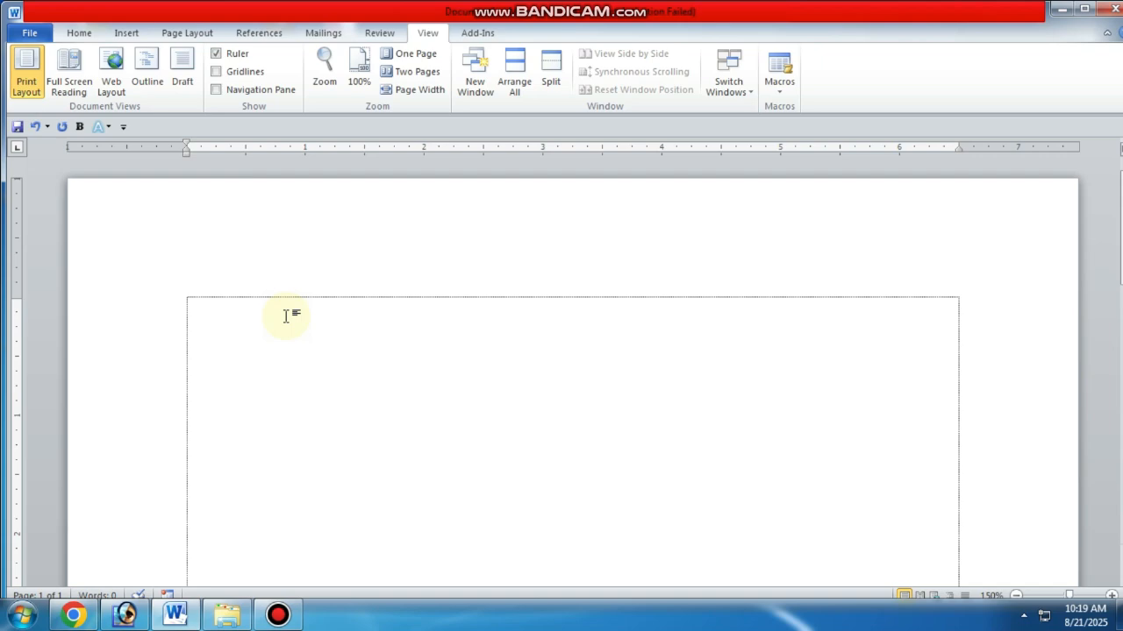
- Place the insertion point on the page's second line, about 1.25 inches in from the margin, and increase the font size to 16
click(84, 37)
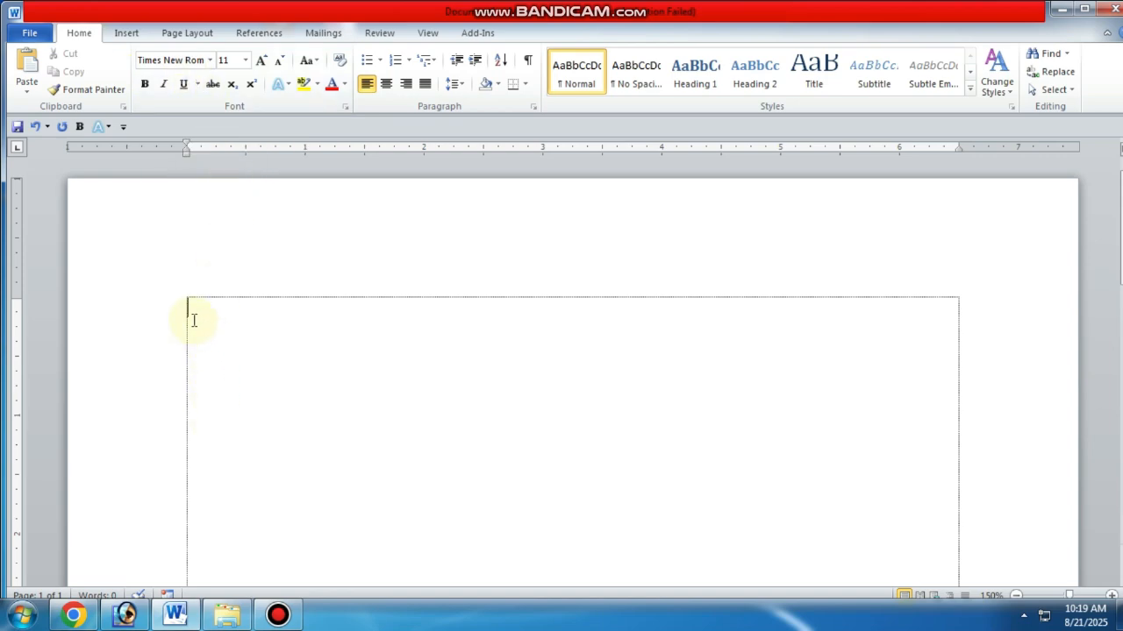
double_click(336, 366)
click(262, 61)
click(261, 61)
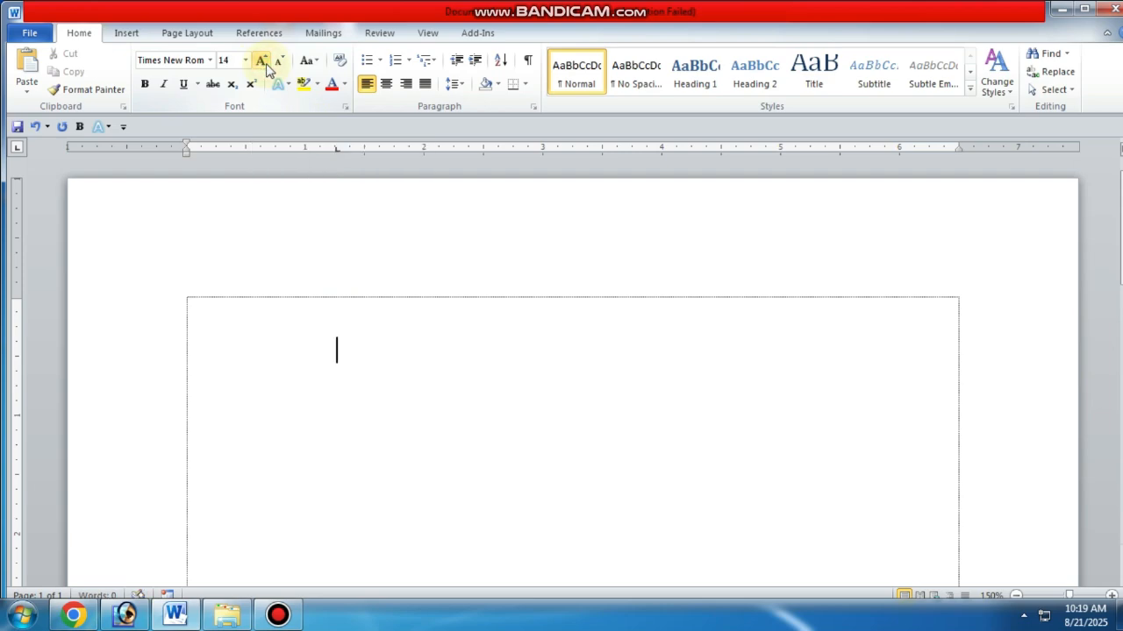
click(261, 62)
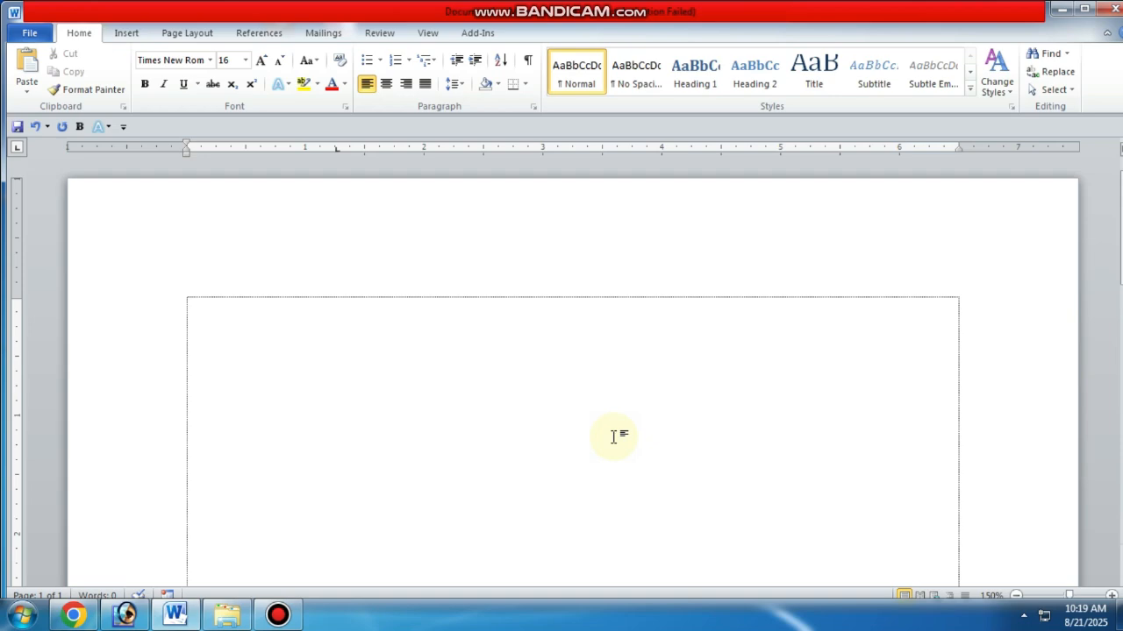
- Test switching the font between SutonnyMJ and Times New Roman, and enter "আমার সোনার বাংলা" in SutonnyMJ
key(ctrl+alt+b)
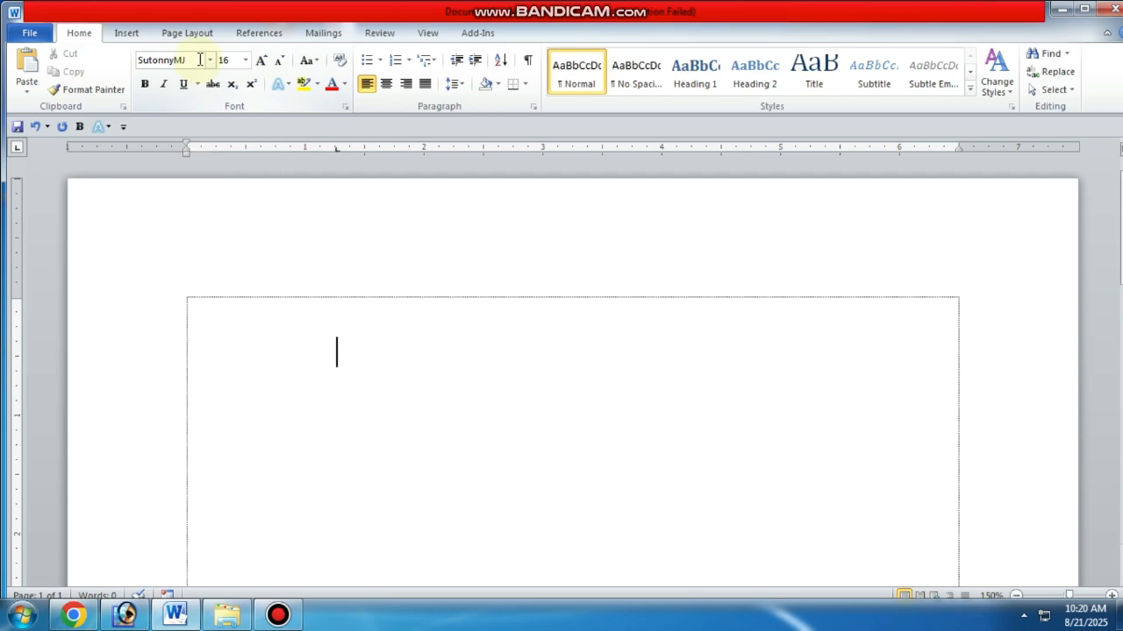
key(ctrl+alt+b)
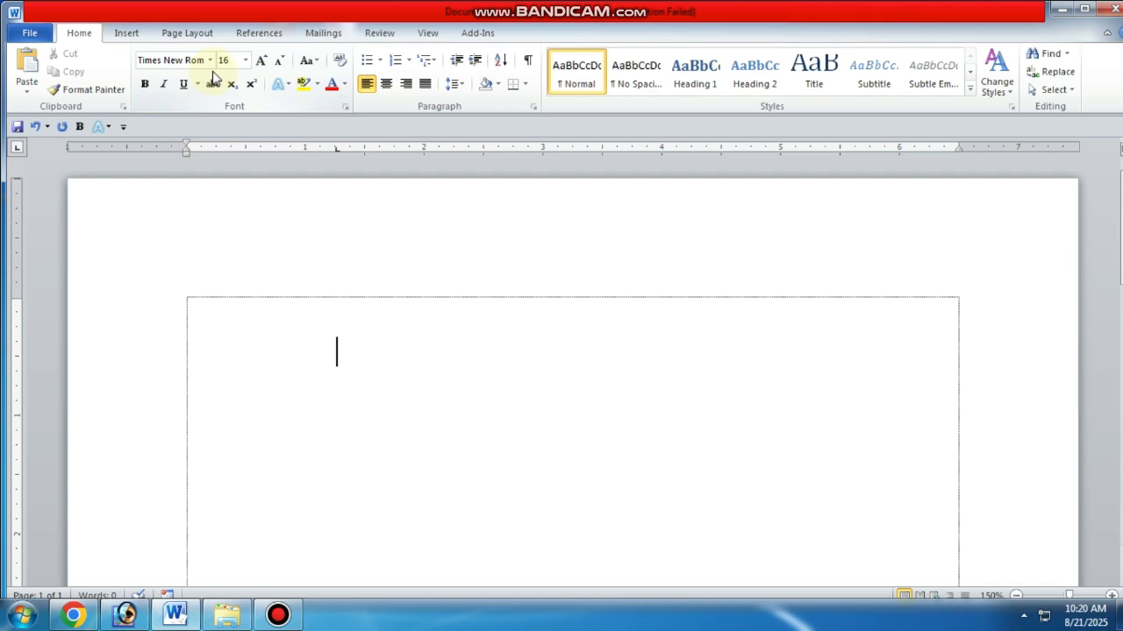
key(ctrl+alt+b)
text(আমার ে)
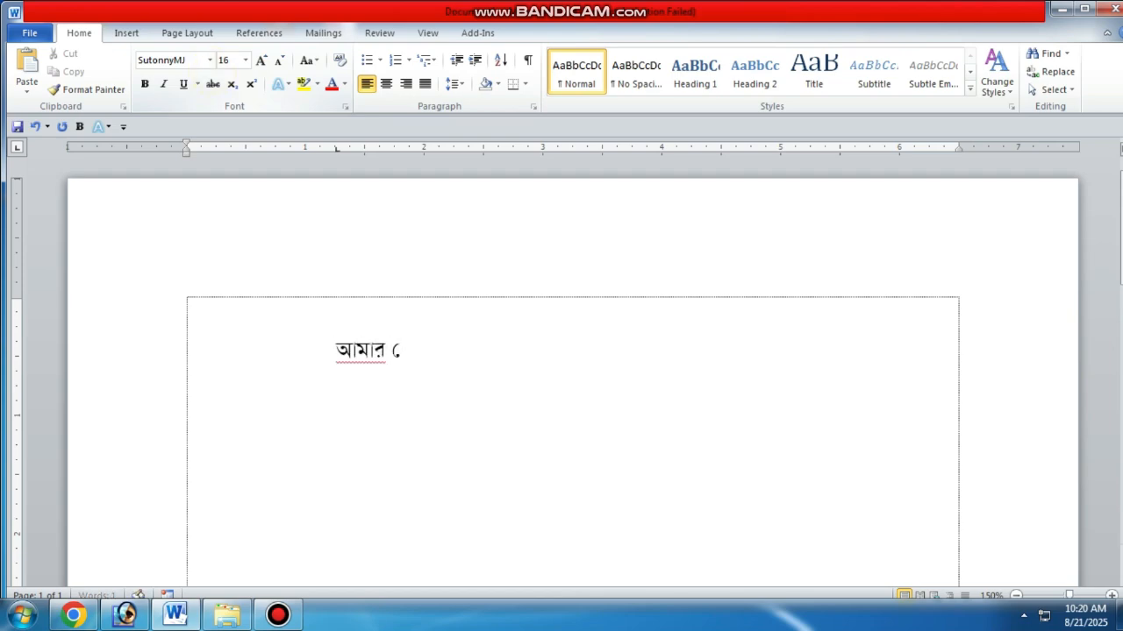
text(সানার বা)
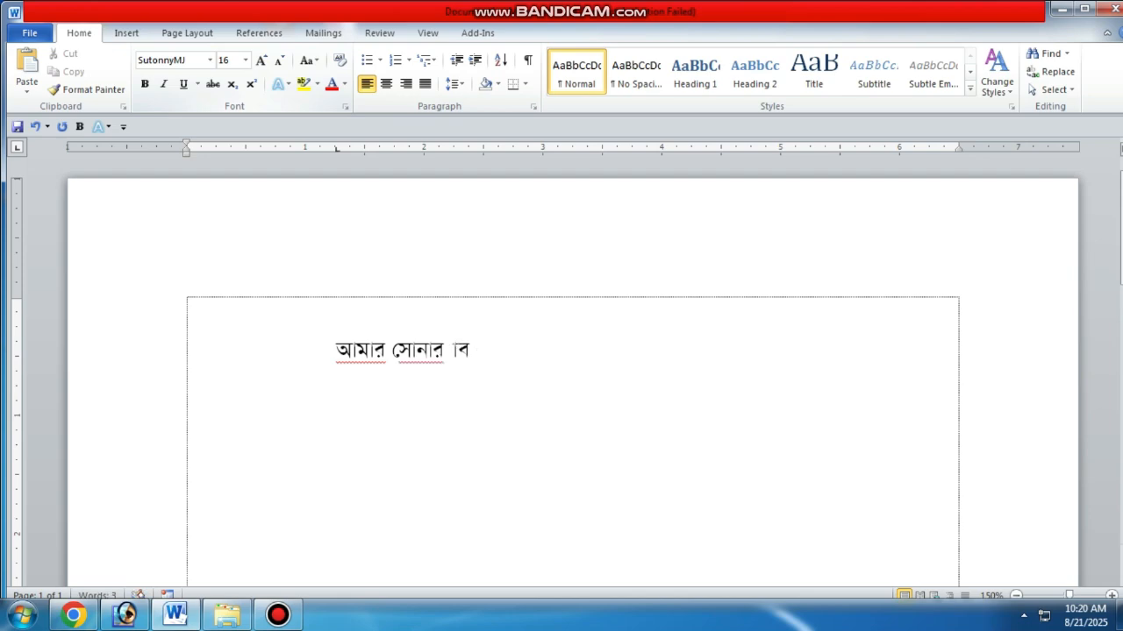
text(ংলা)
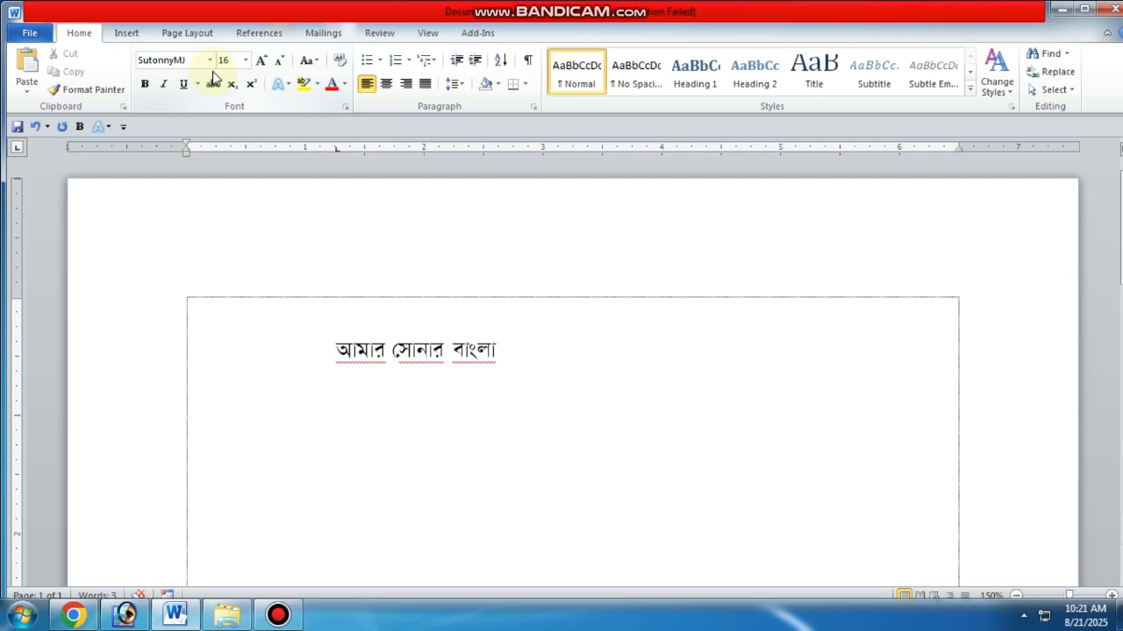
- Switch the font to Times New Roman and enter "amar sonar bangla" after the Bengali text
key(ctrl+alt+b)
text(amar)
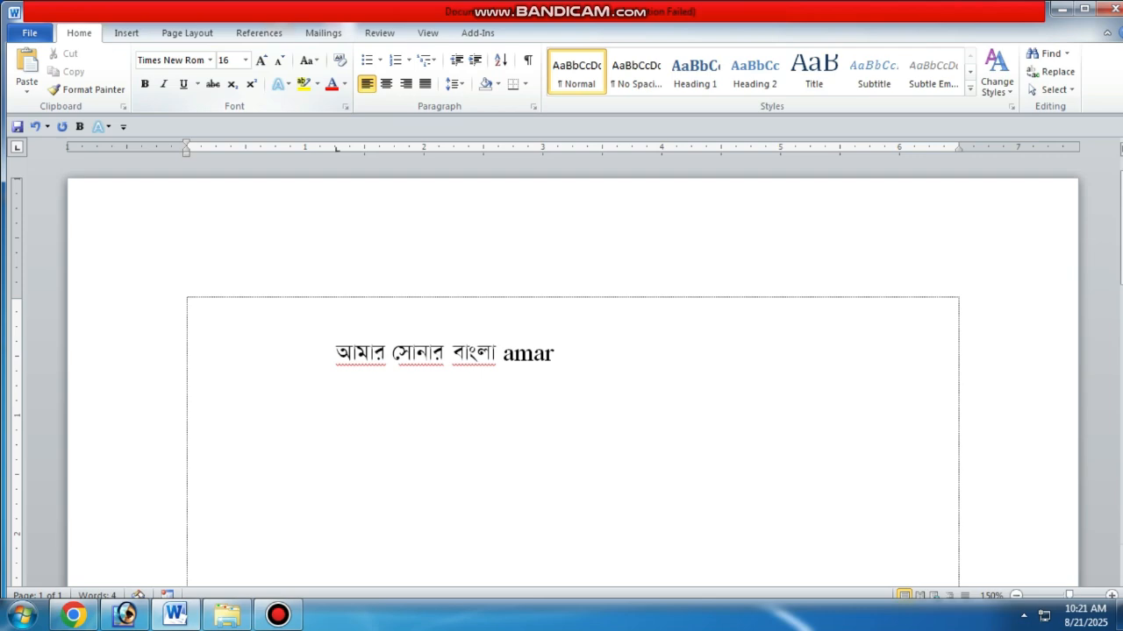
text( sona)
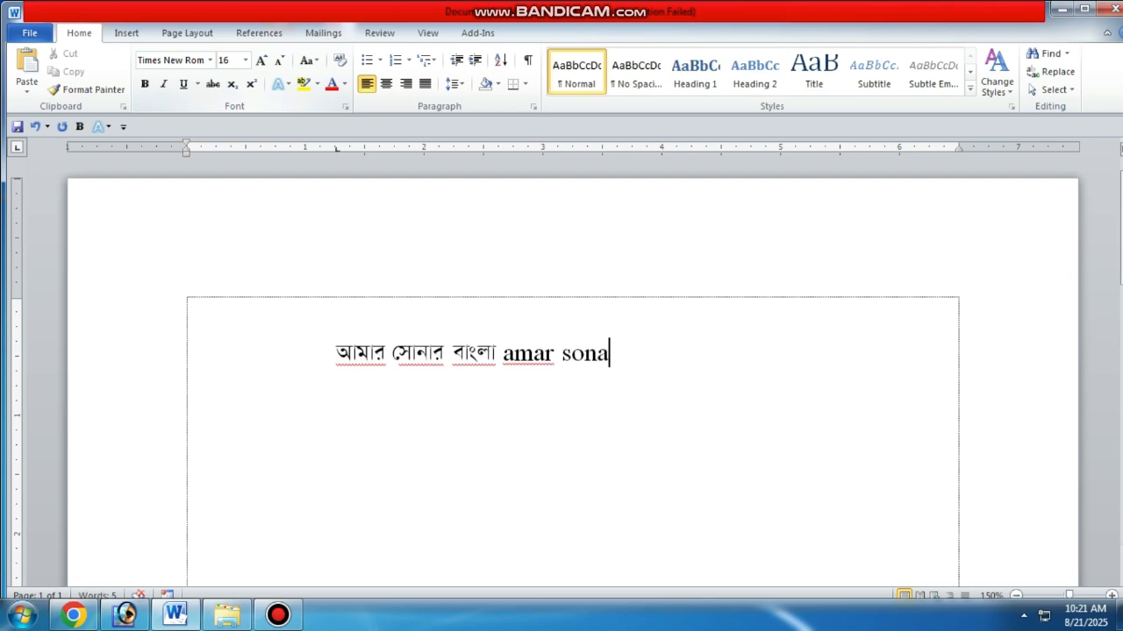
text(r bangla)
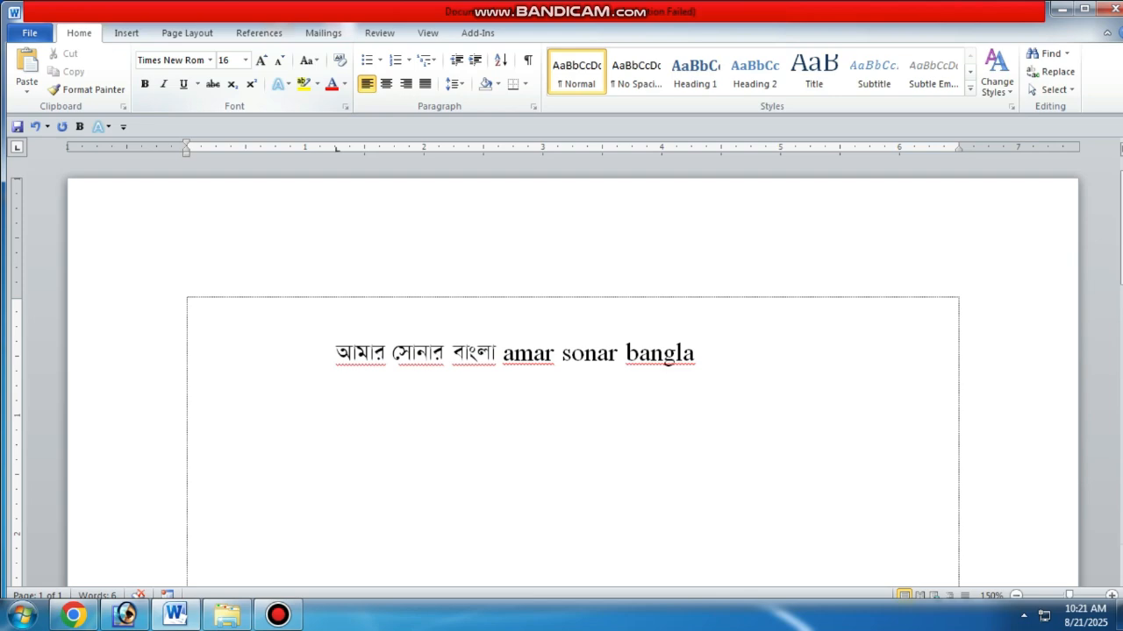
- Continue the line with "আমার সোনার" in SutonnyMJ and "amar sonar" in Times New Roman
key(ctrl+alt+b)
text(আমার)
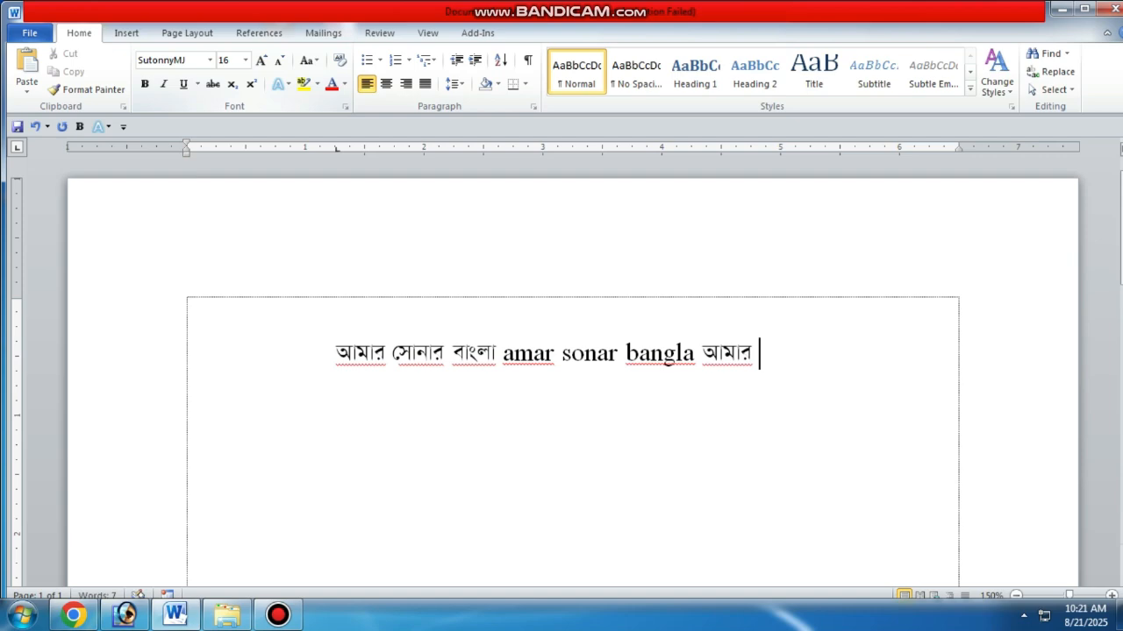
text( সোনার)
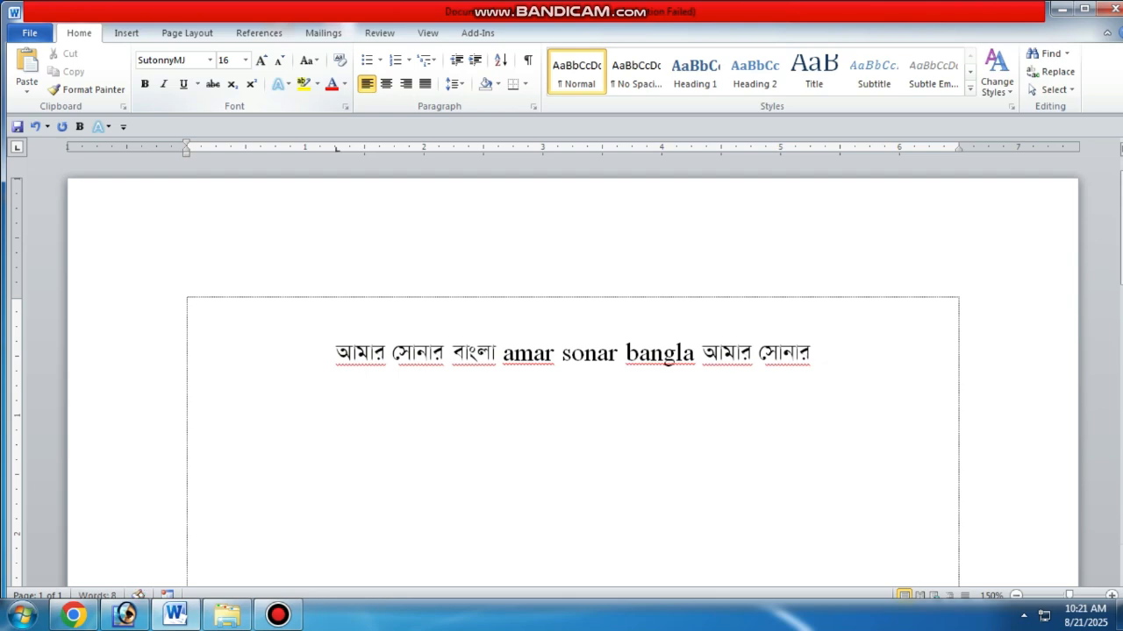
key(ctrl+alt+b)
text(amar s)
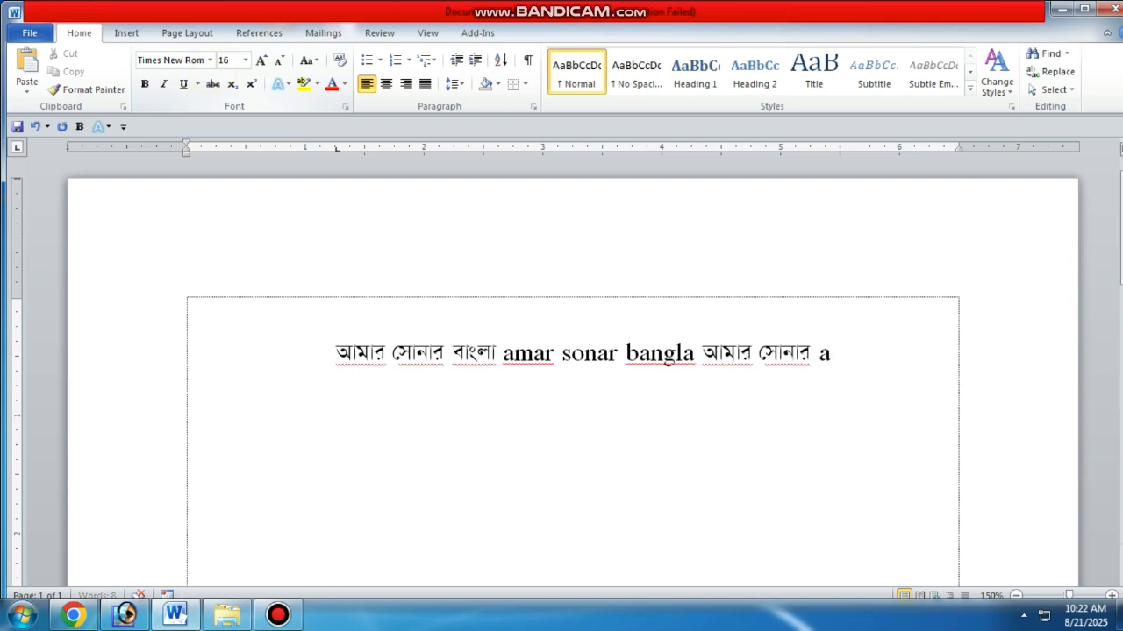
text(onar)
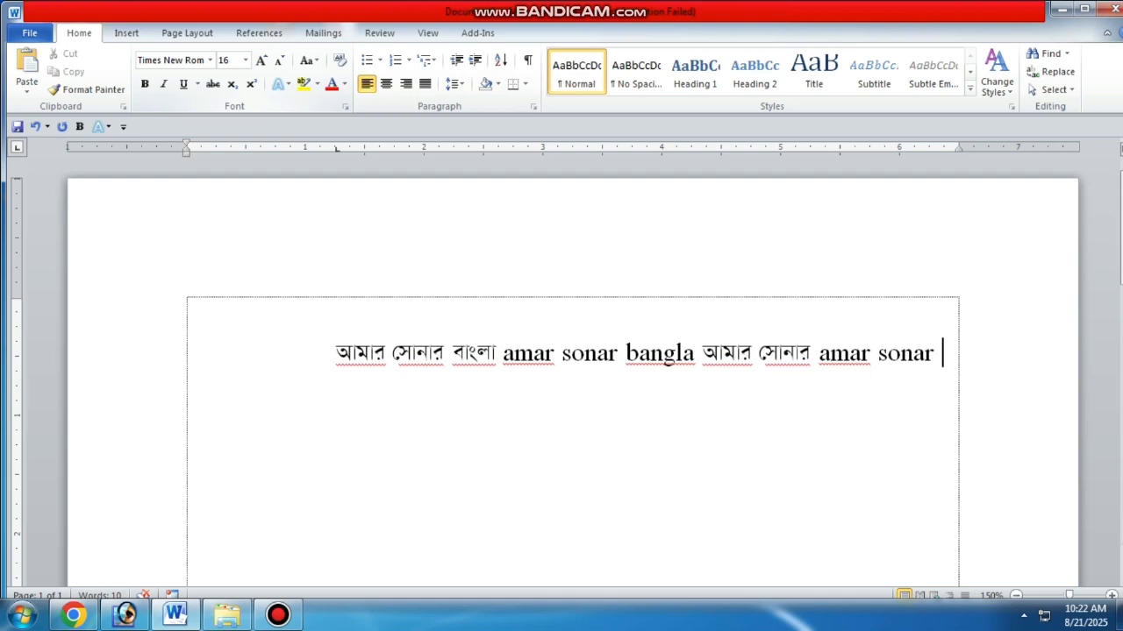
- Open the list of existing macros and delete Macro1
click(427, 35)
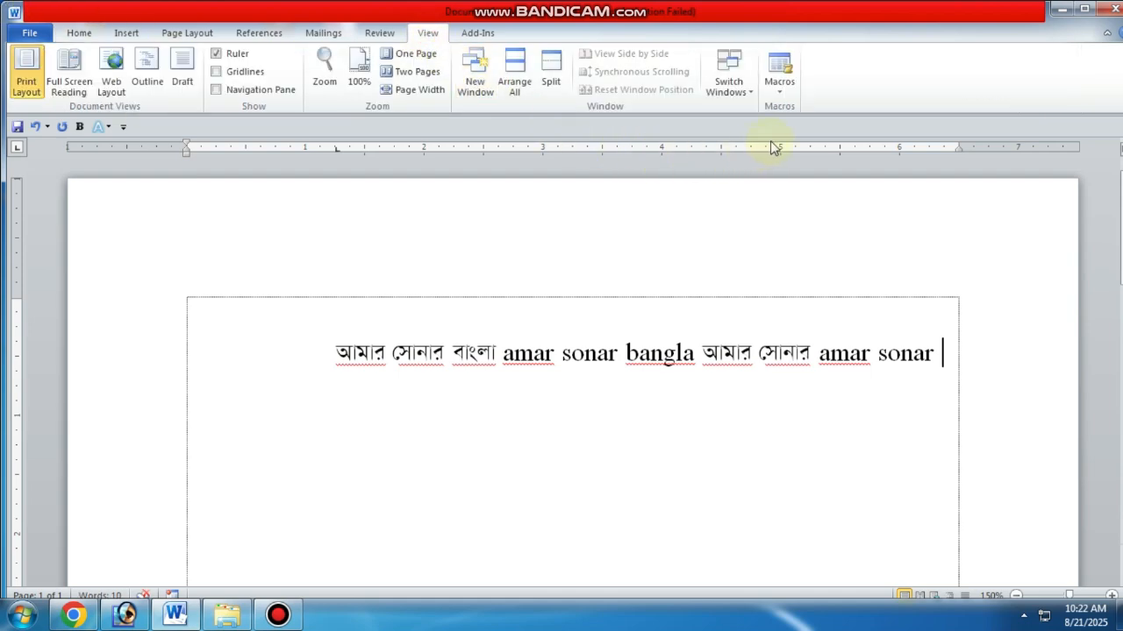
click(784, 96)
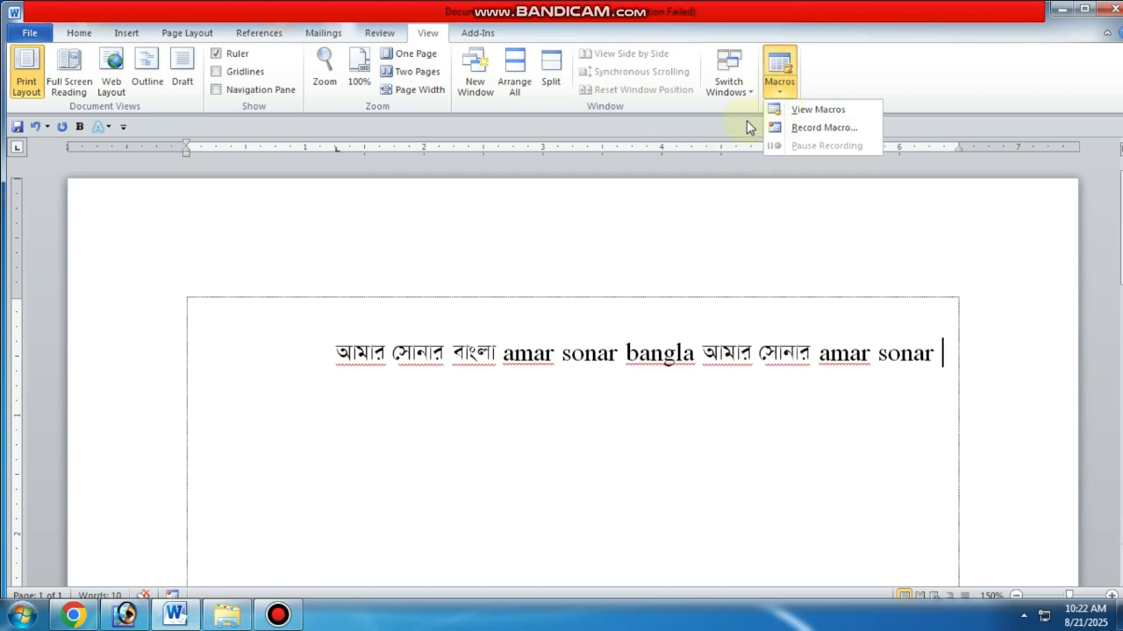
click(805, 111)
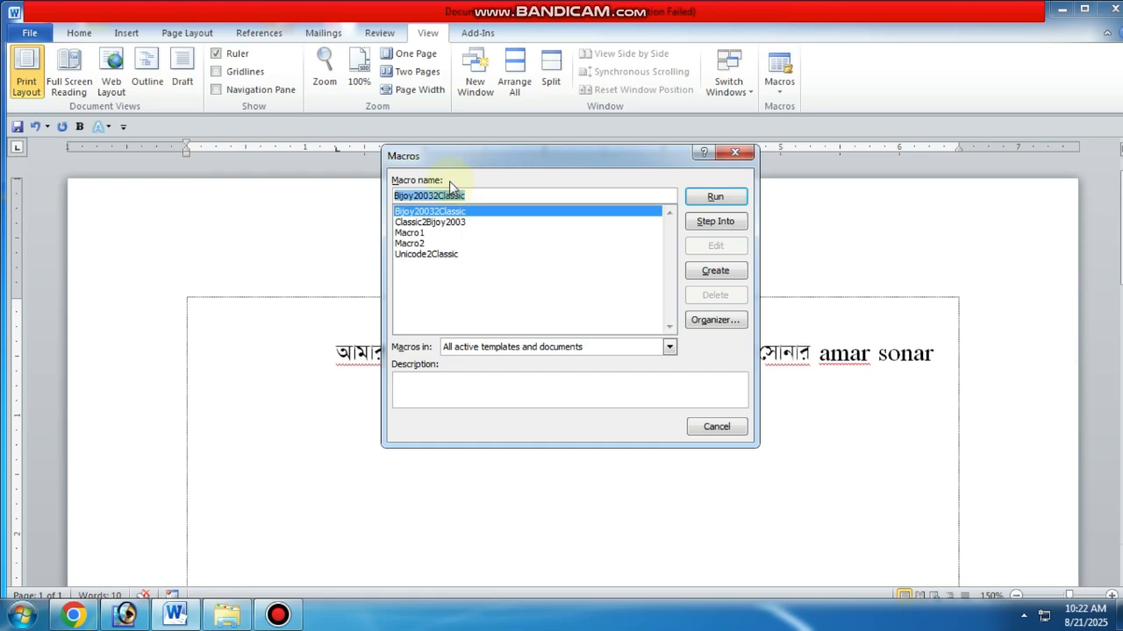
click(414, 235)
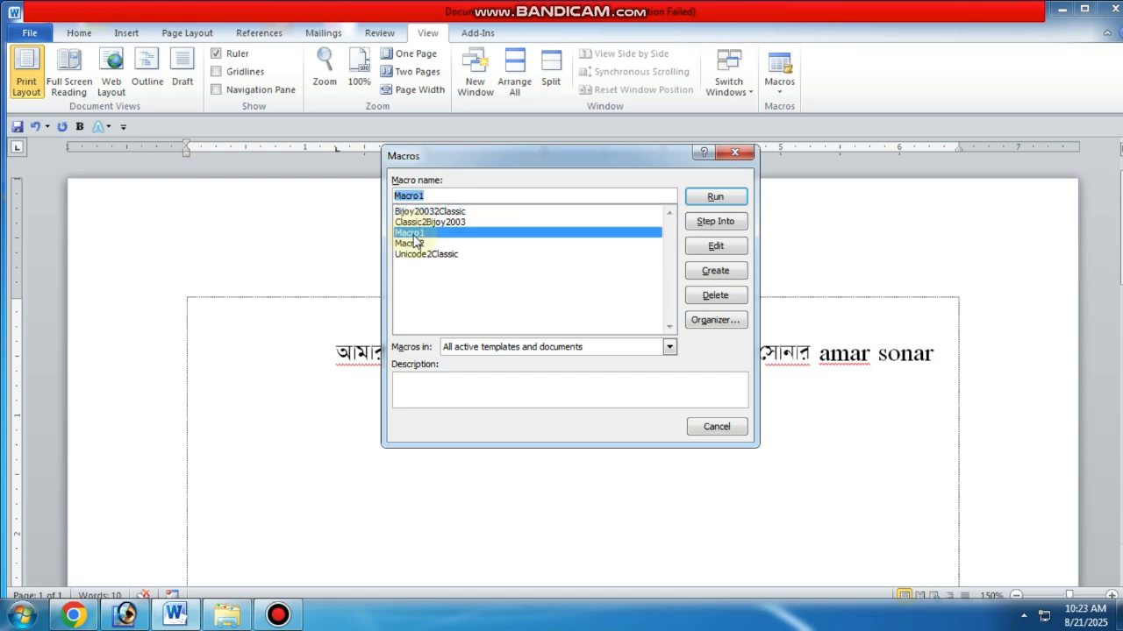
click(715, 297)
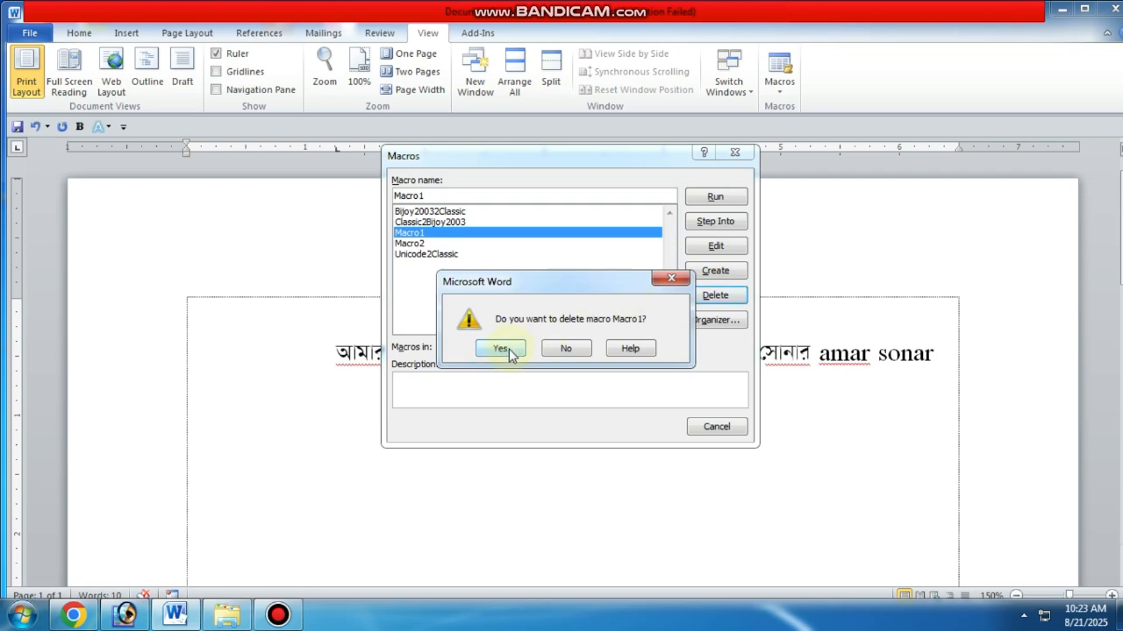
click(500, 348)
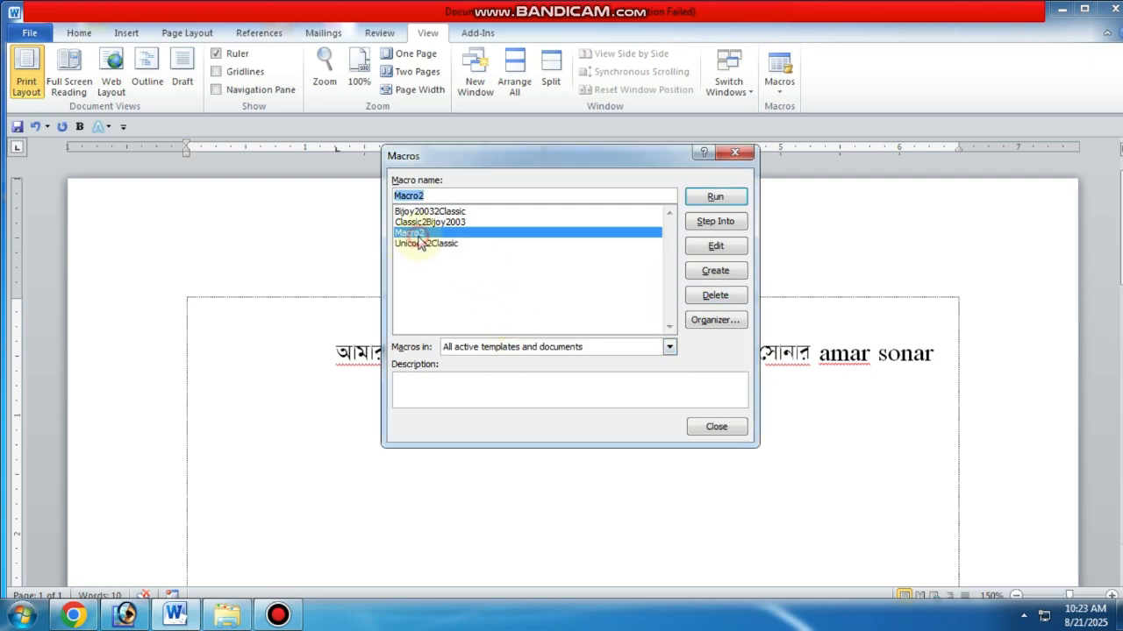
- Delete Macro2 as well and close the macro list
click(717, 299)
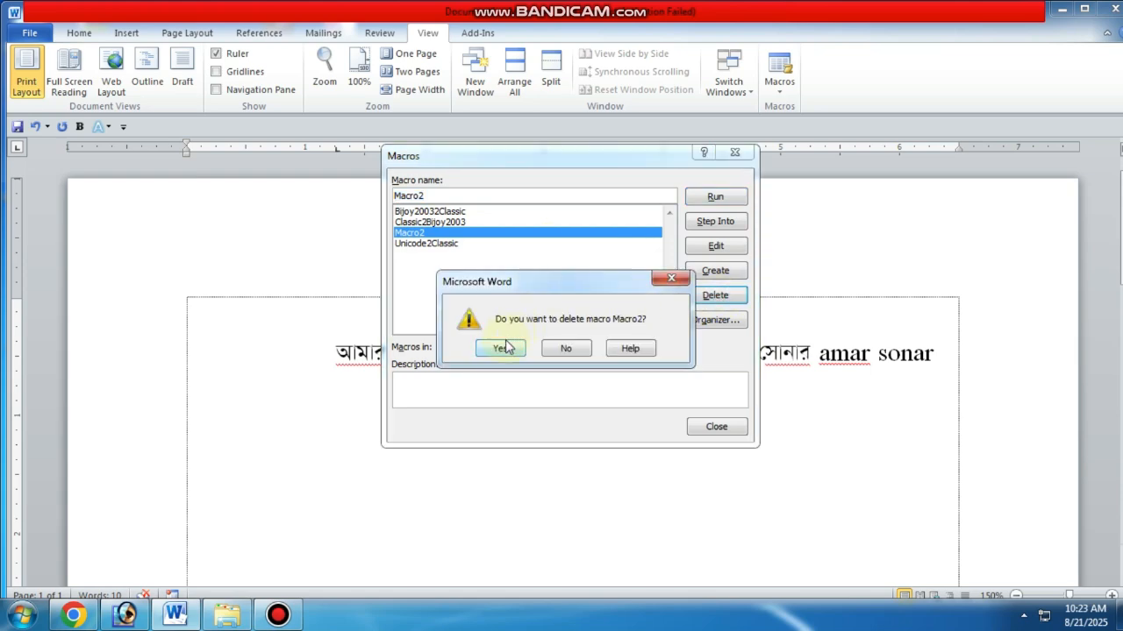
click(500, 349)
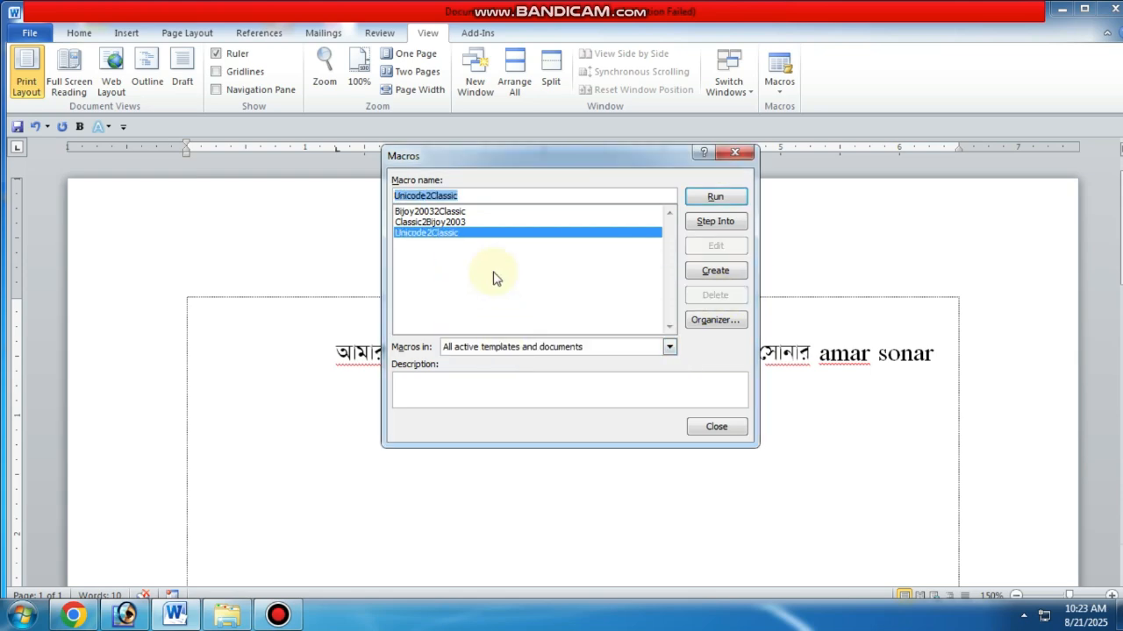
click(727, 436)
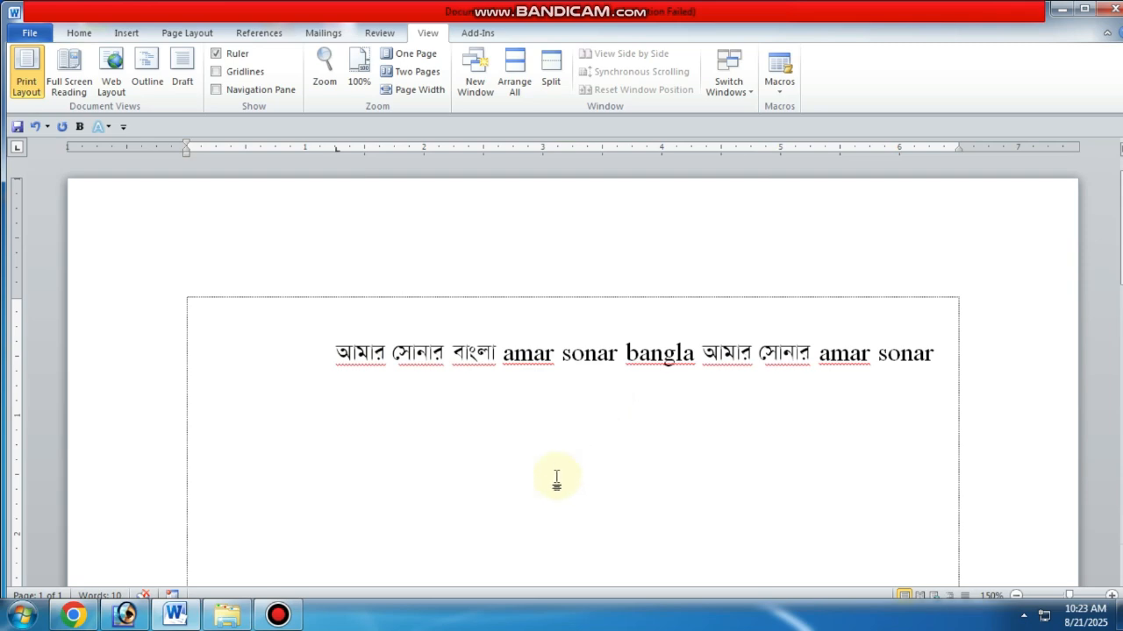